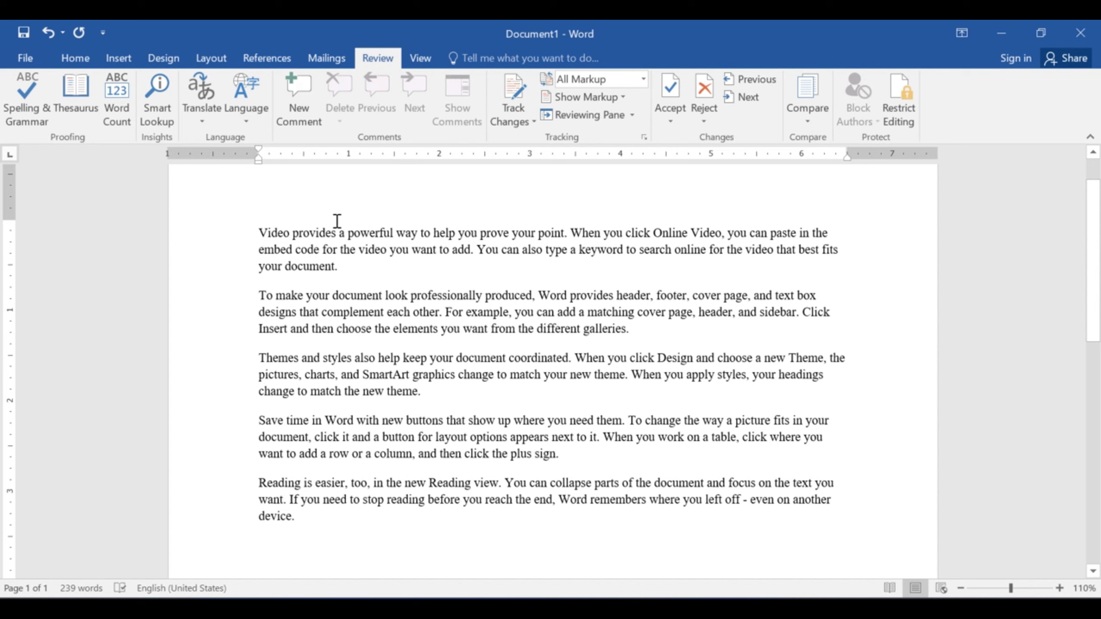
# - Turn on Track Changes from the Review tab's change tracking options
pyautogui.click(525, 121)
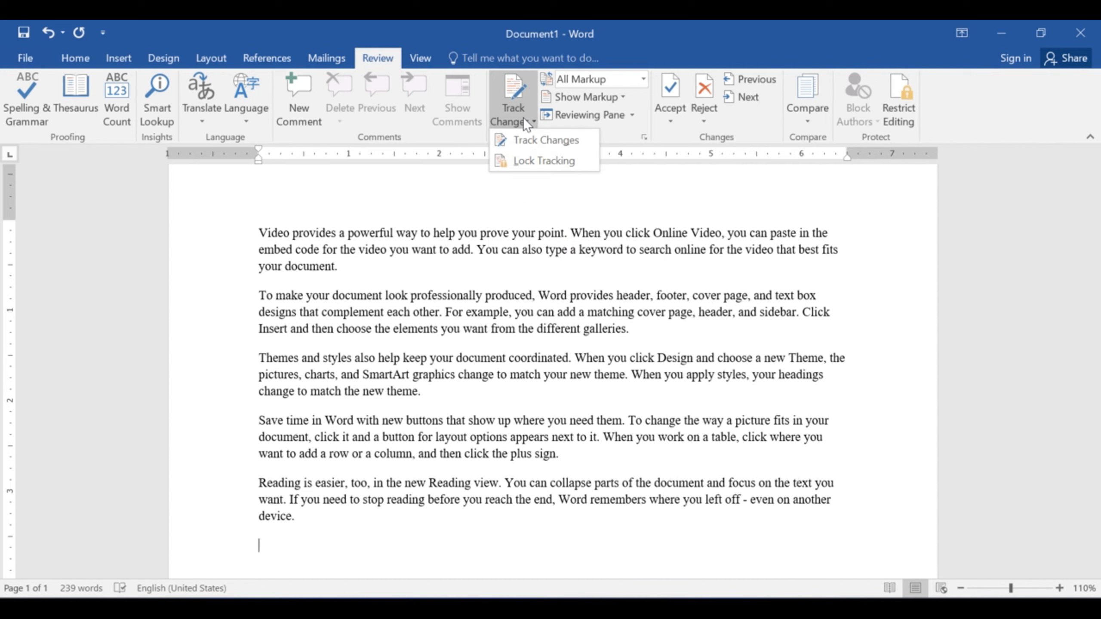
pyautogui.click(435, 225)
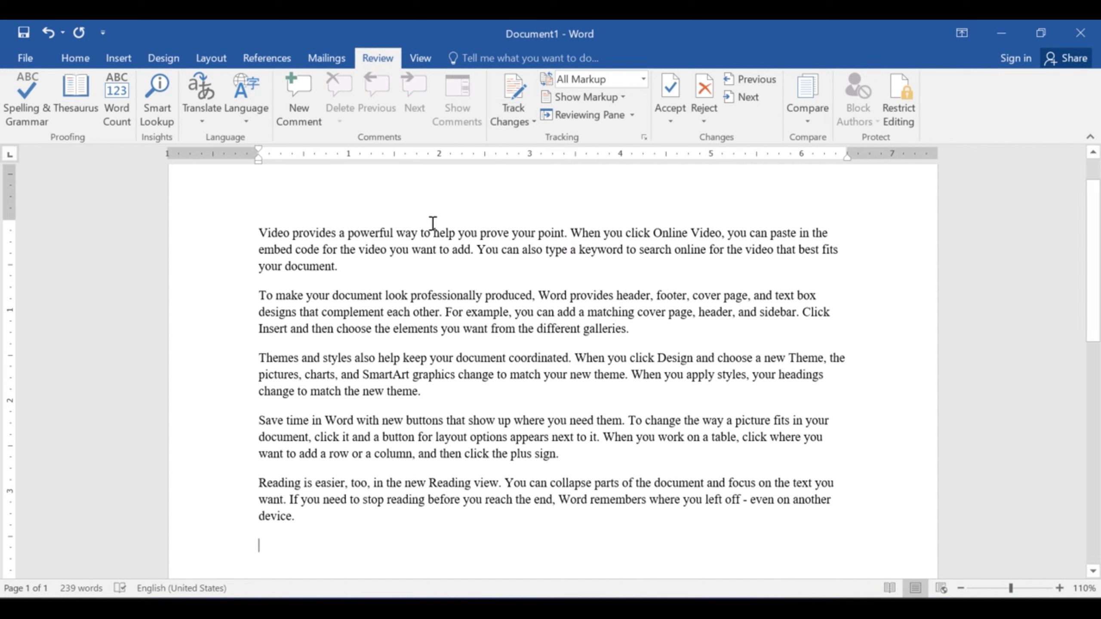
pyautogui.click(514, 121)
pyautogui.click(524, 139)
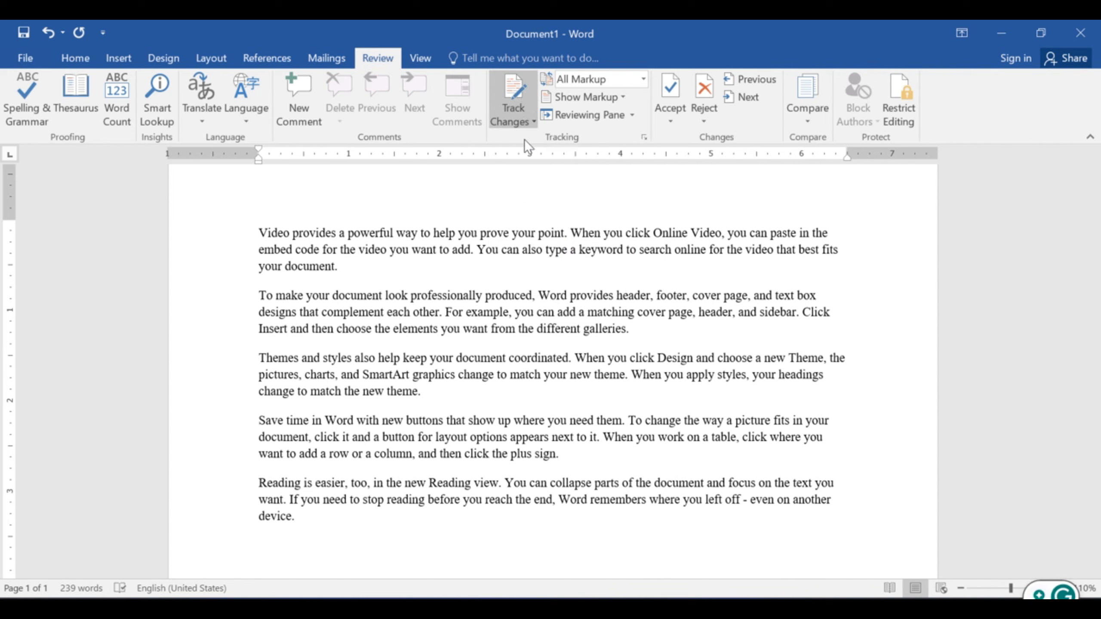
# - Make the word 'provides' in the first paragraph bold as a tracked change
pyautogui.press('Home')
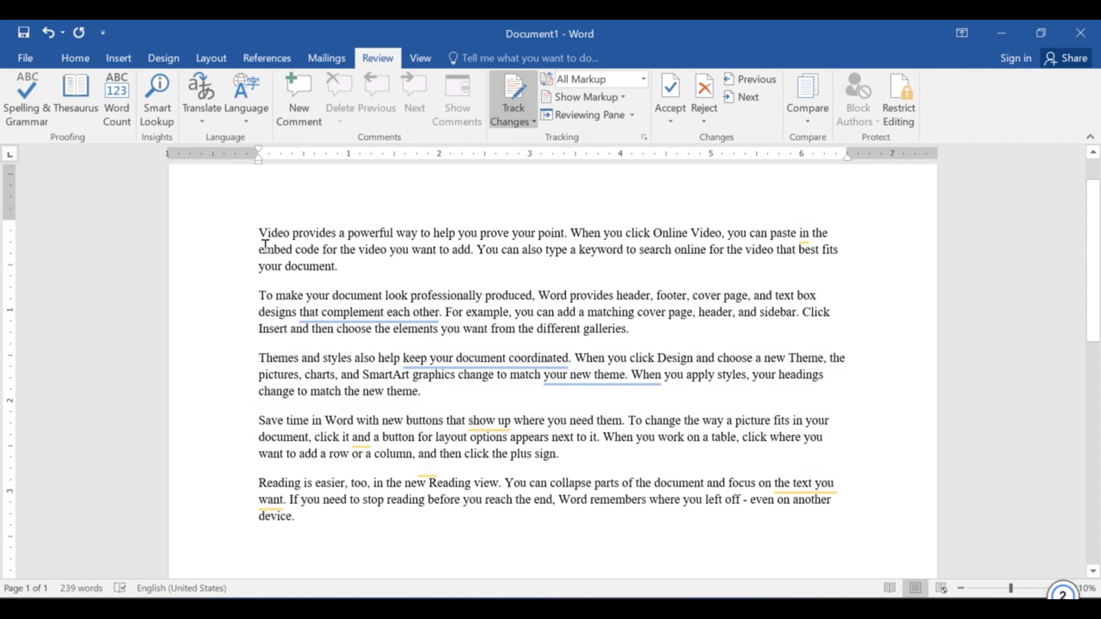
pyautogui.press('Right')
pyautogui.press('Right')
pyautogui.press('Right')
pyautogui.press('Right')
pyautogui.press('Right')
pyautogui.press('Right')
pyautogui.moveTo(329, 236); pyautogui.dragTo(336, 235)
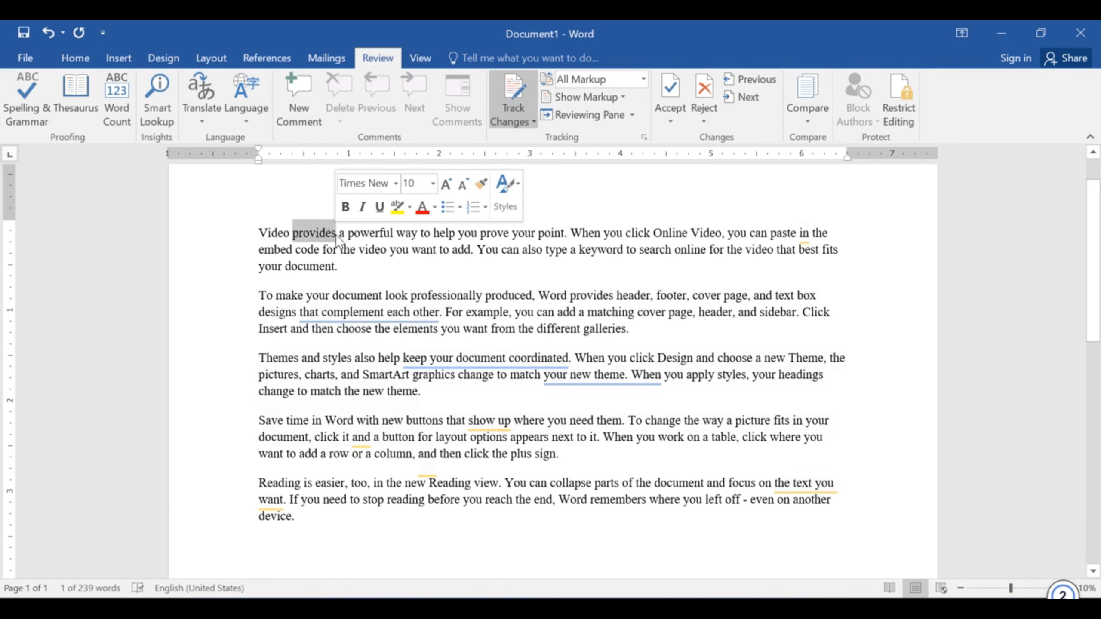
pyautogui.click(348, 208)
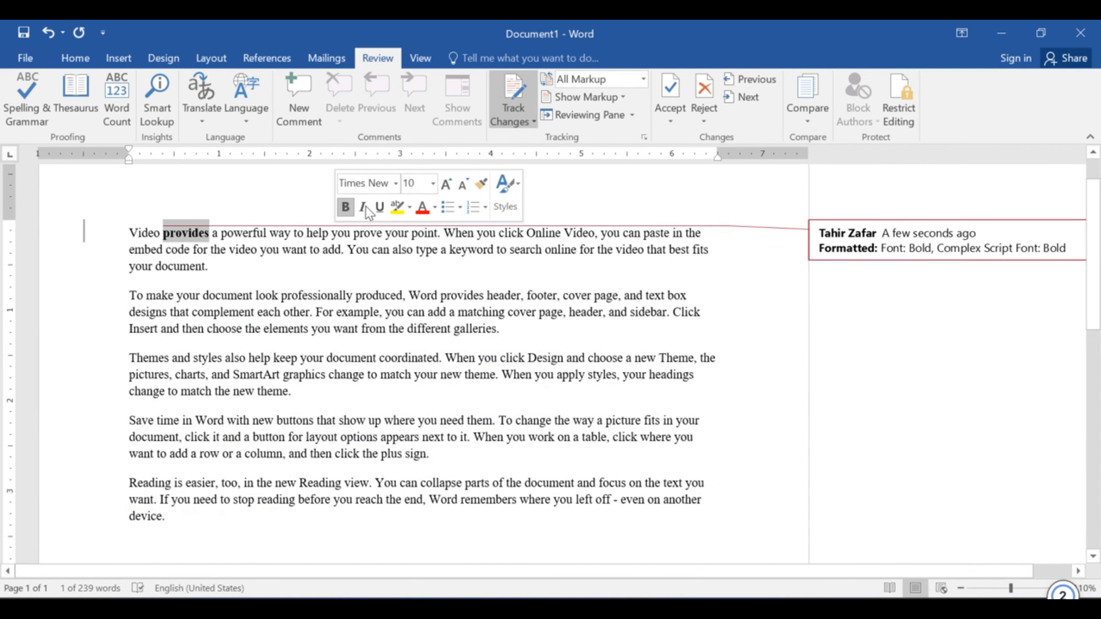
pyautogui.click(377, 295)
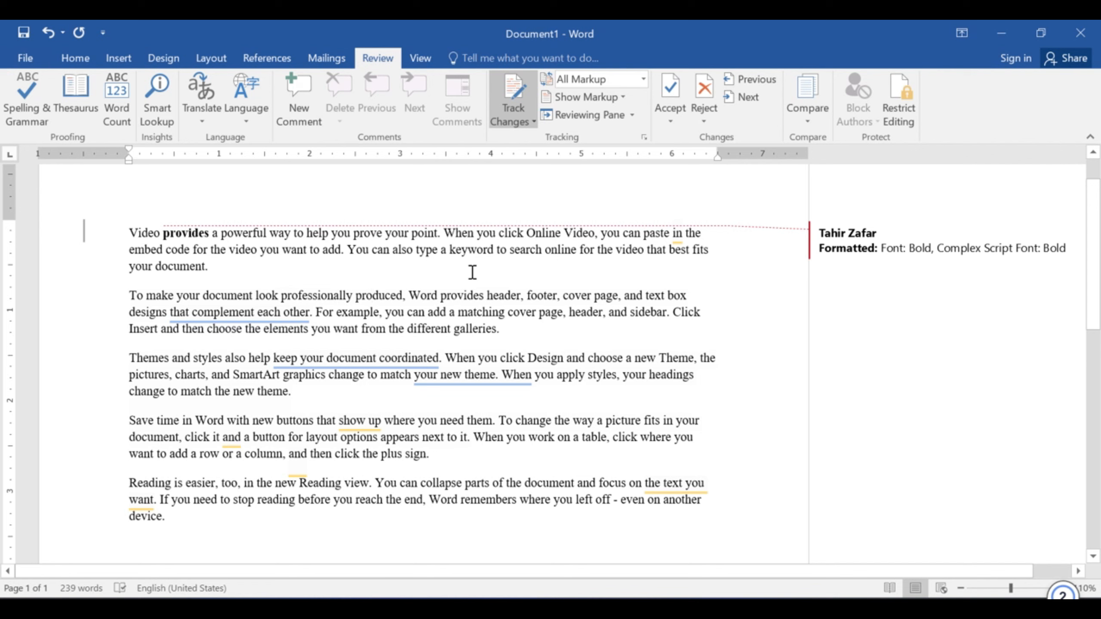
# - Turn off Track Changes and italicize 'to search' without it being tracked
pyautogui.click(505, 93)
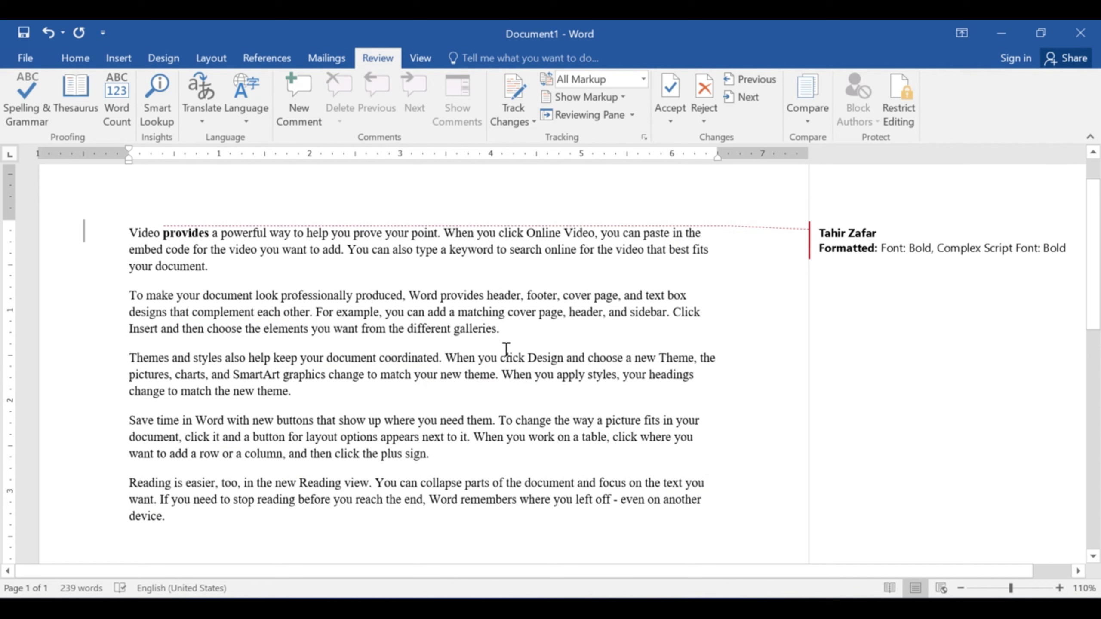
pyautogui.moveTo(497, 250); pyautogui.dragTo(537, 252)
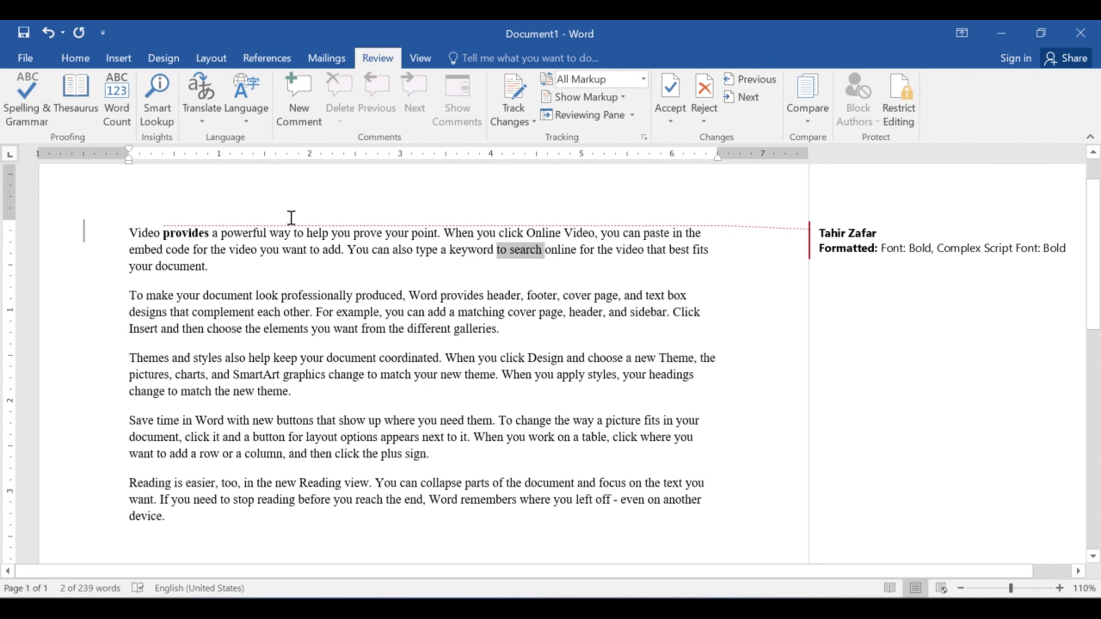
pyautogui.hotkey('ctrl', 'i')
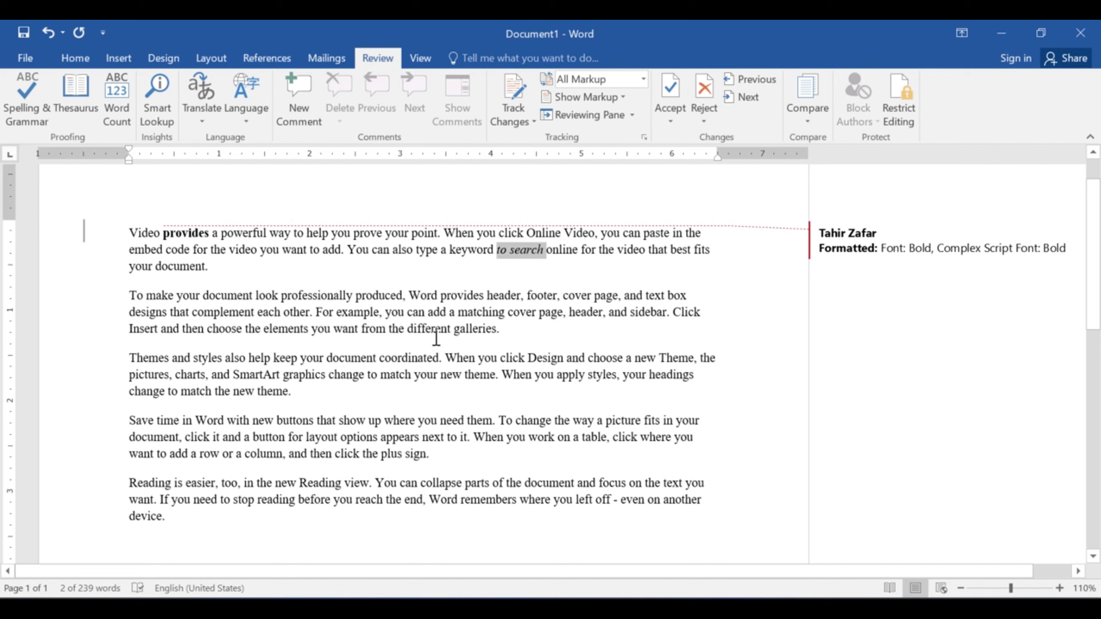
pyautogui.click(436, 329)
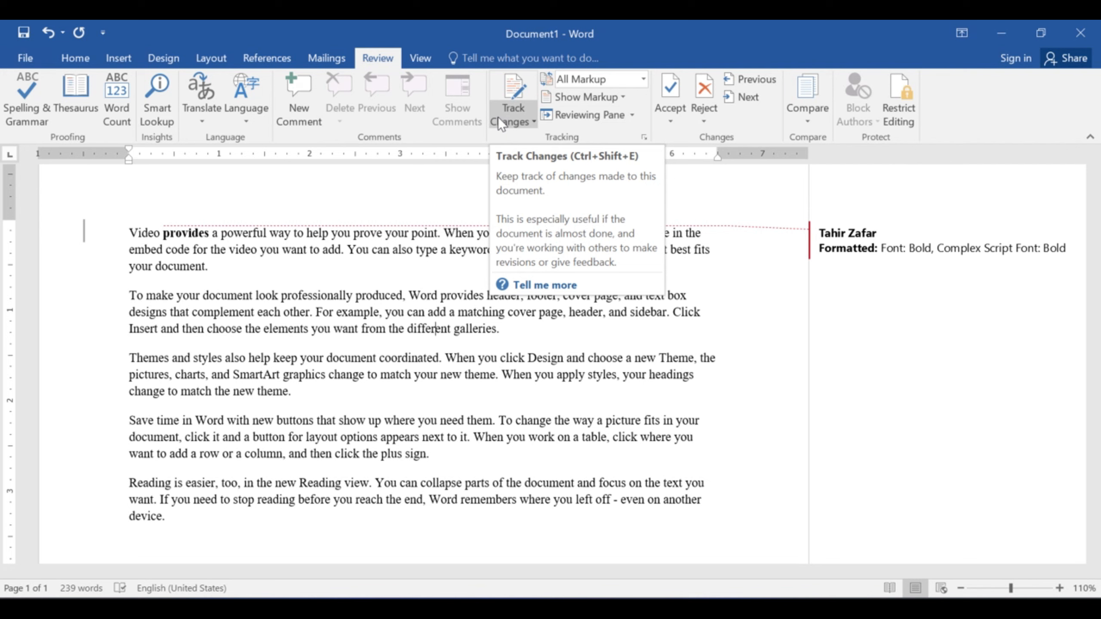
# - Lock change tracking with a password, entered and confirmed
pyautogui.click(532, 123)
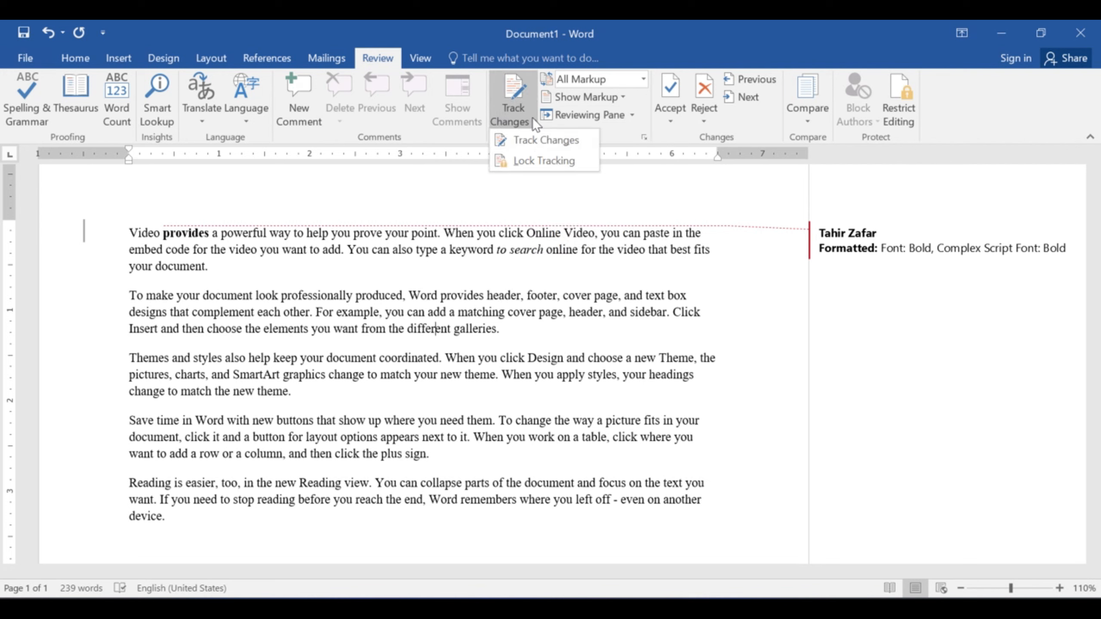
pyautogui.click(531, 161)
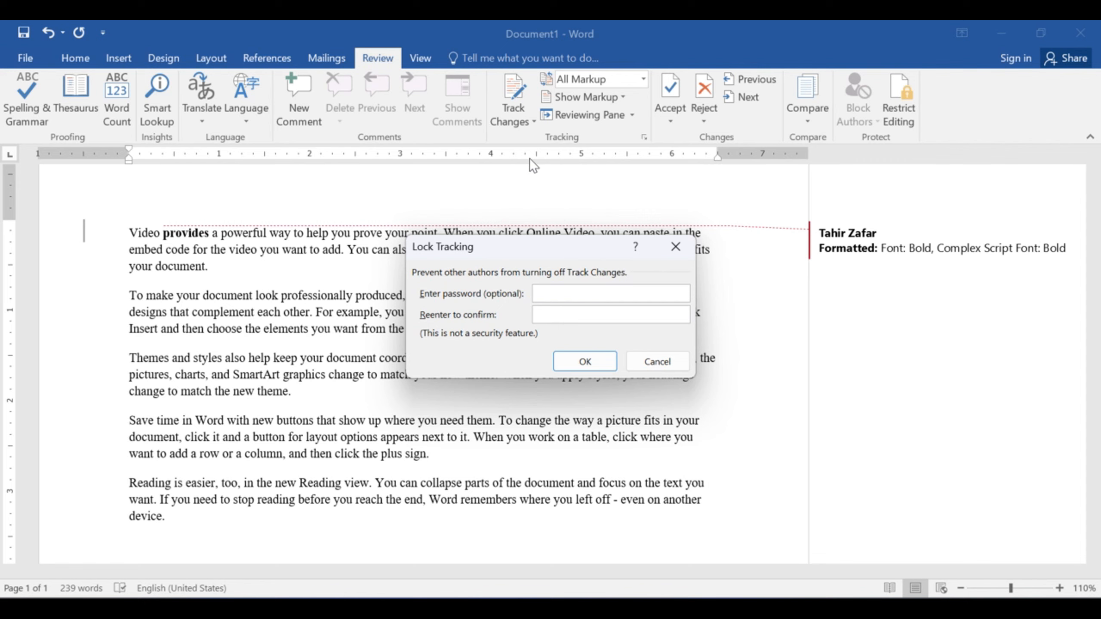
pyautogui.write('***')
pyautogui.click(576, 309)
pyautogui.write('***')
pyautogui.press('Return')
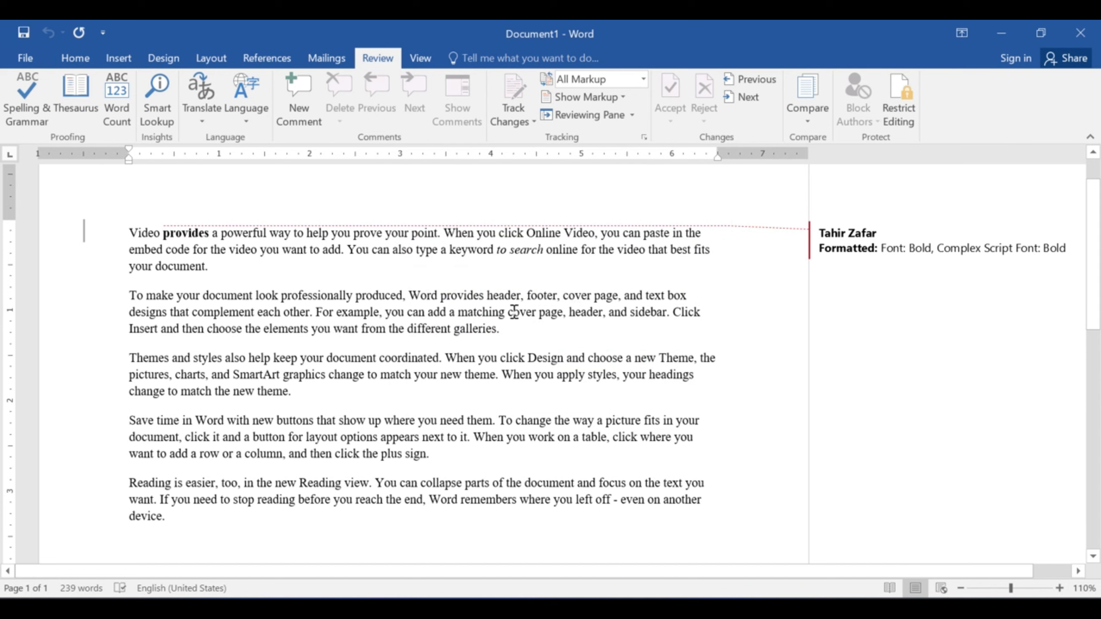
# - Remove the italics from 'to search', tracked as a Not Italic change
pyautogui.moveTo(496, 253); pyautogui.dragTo(542, 253)
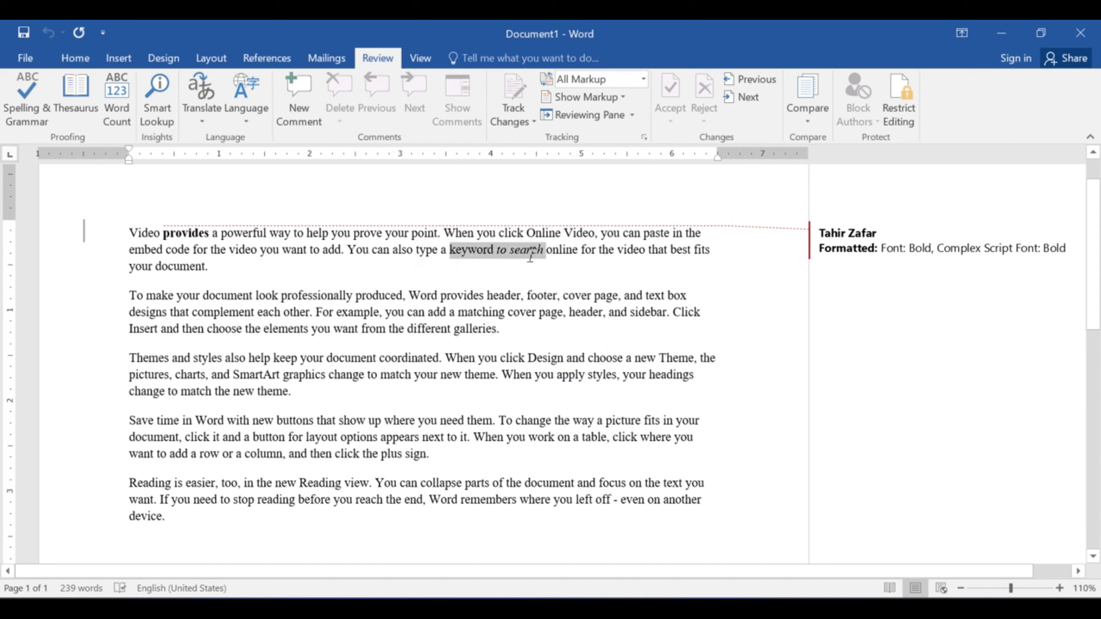
pyautogui.click(527, 252)
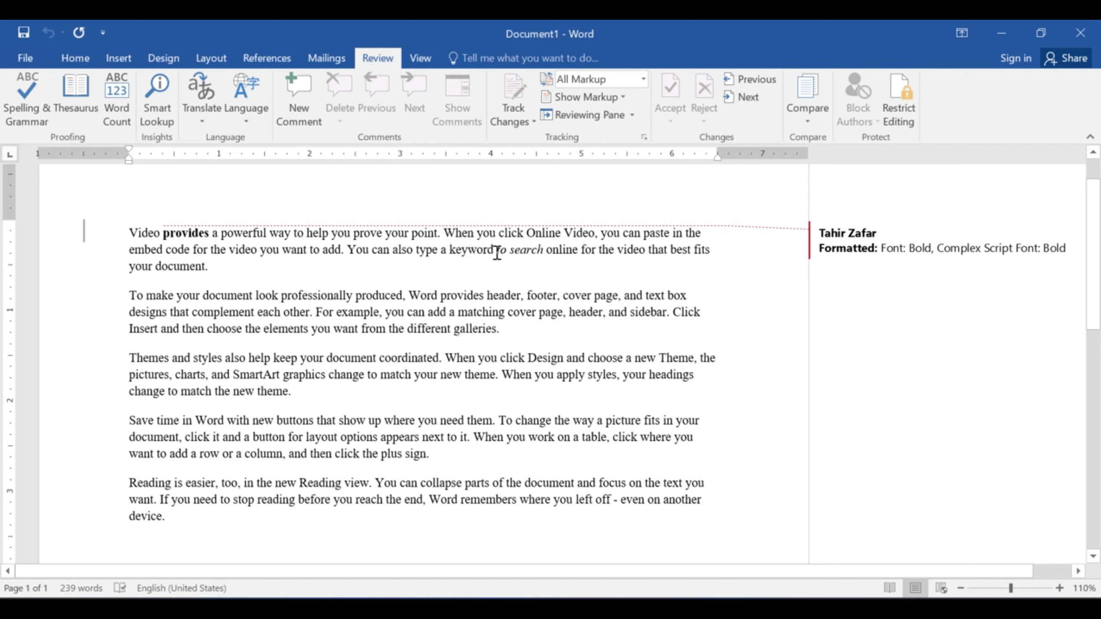
pyautogui.moveTo(498, 253); pyautogui.dragTo(538, 255)
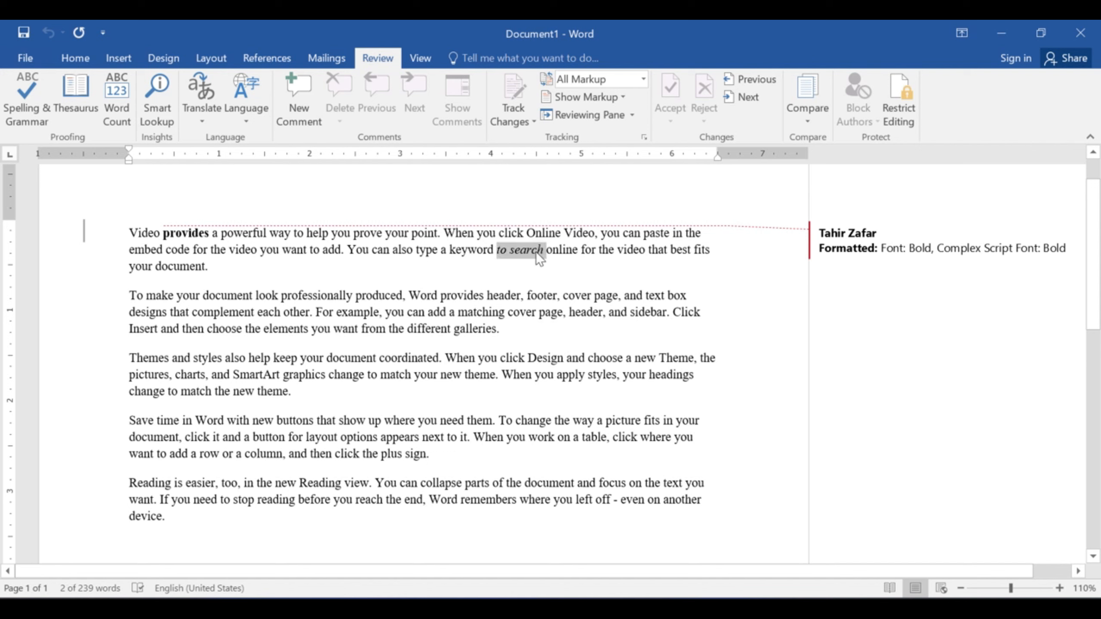
pyautogui.hotkey('ctrl', 'i')
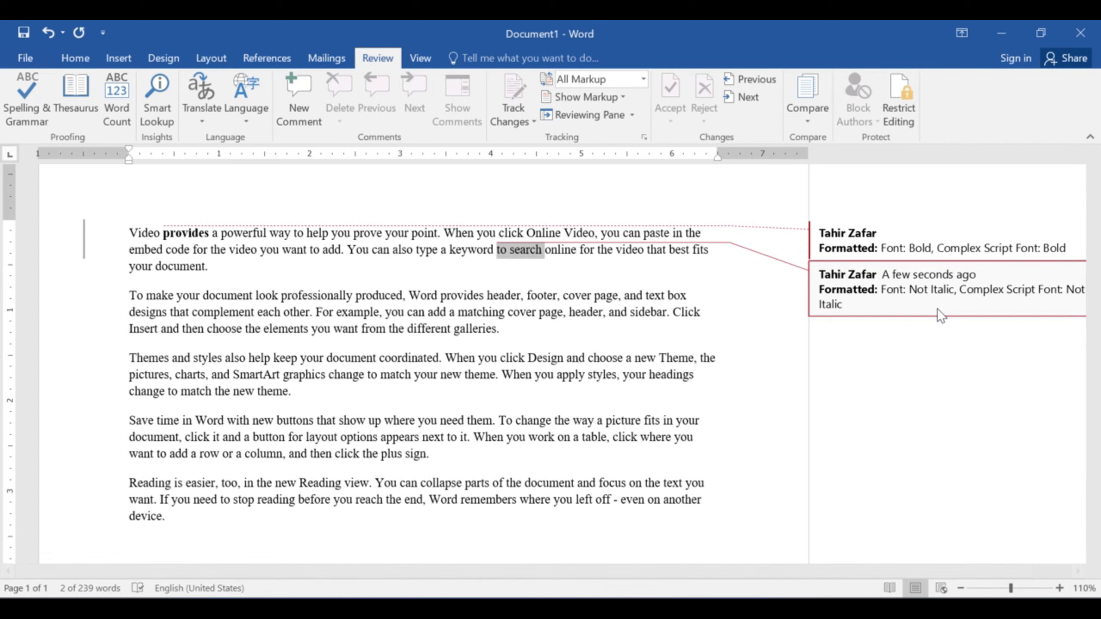
pyautogui.click(505, 325)
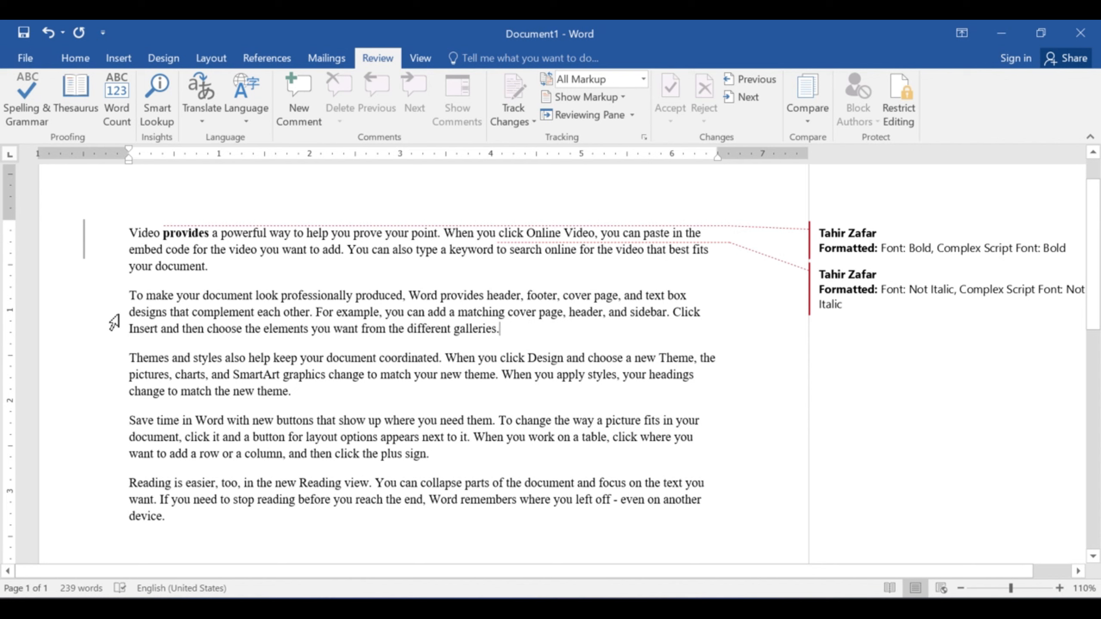
# - Format the entire second paragraph as bold, red and underlined
pyautogui.moveTo(129, 295); pyautogui.dragTo(500, 332)
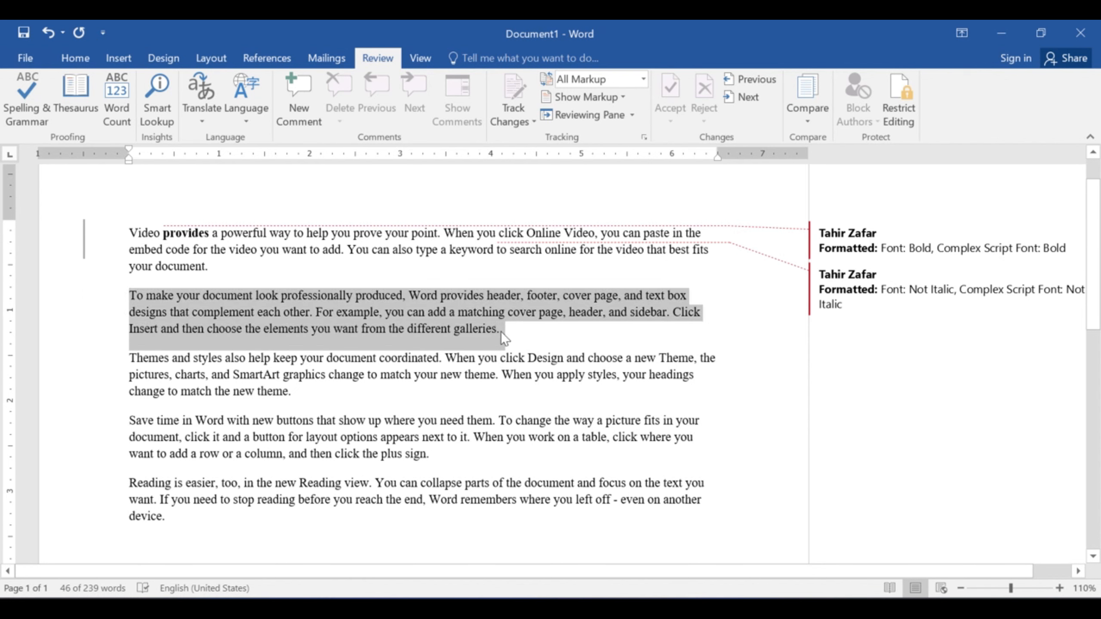
pyautogui.hotkey('ctrl', 'b')
pyautogui.click(74, 58)
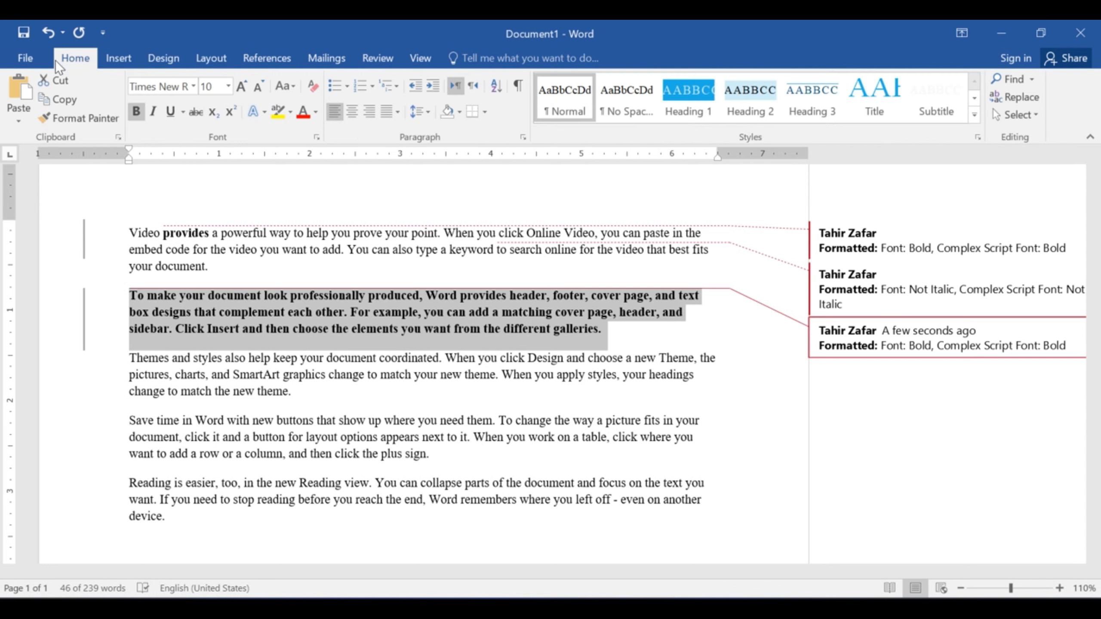
pyautogui.click(303, 113)
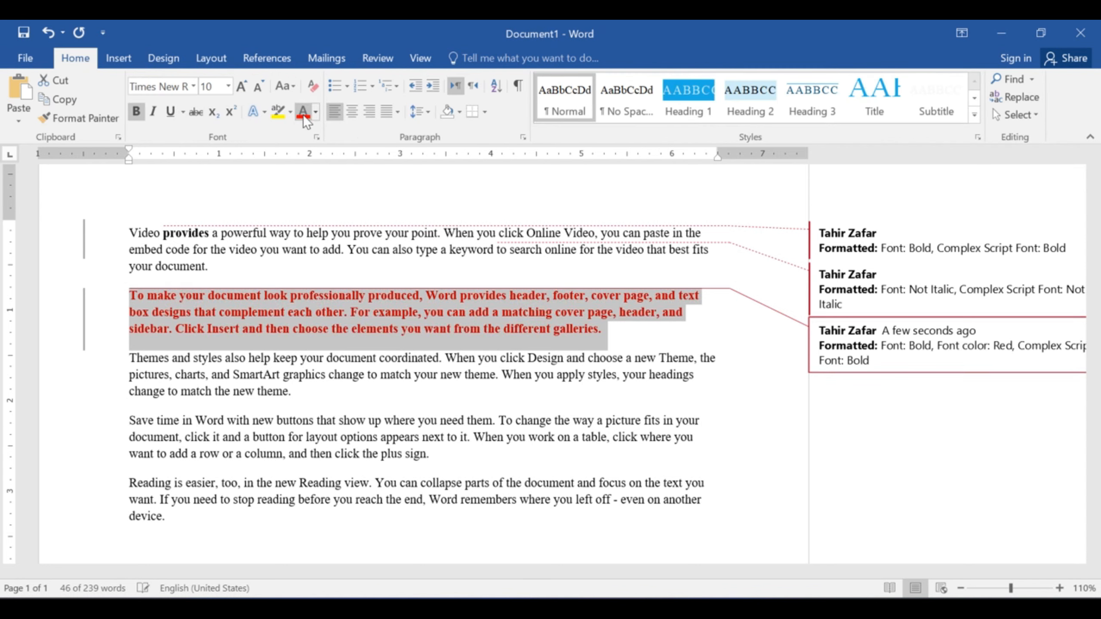
pyautogui.click(169, 114)
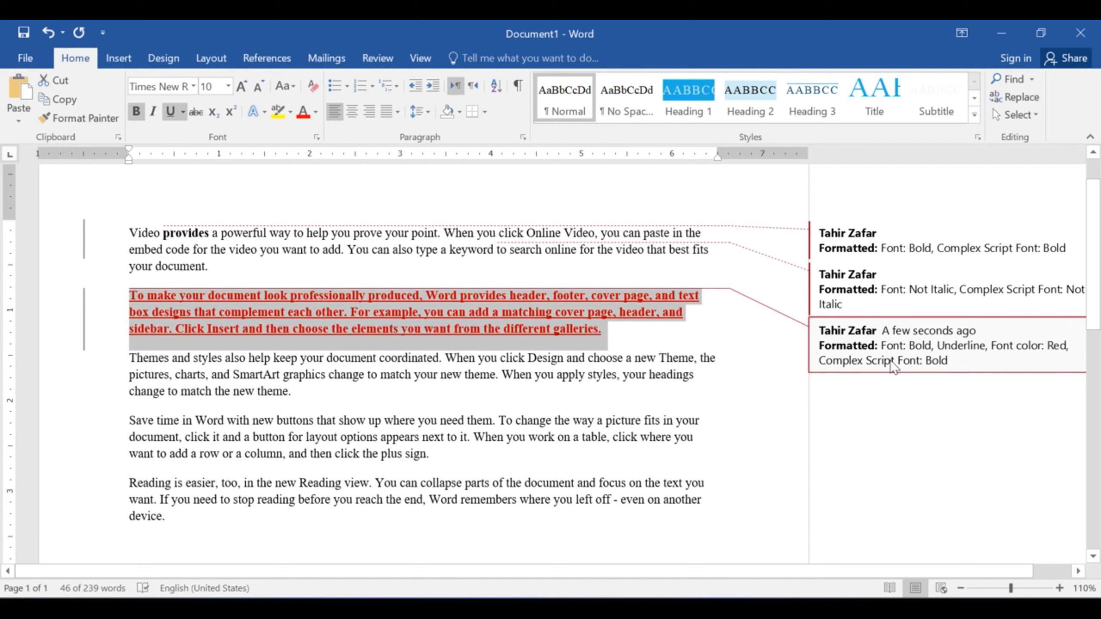
pyautogui.click(481, 329)
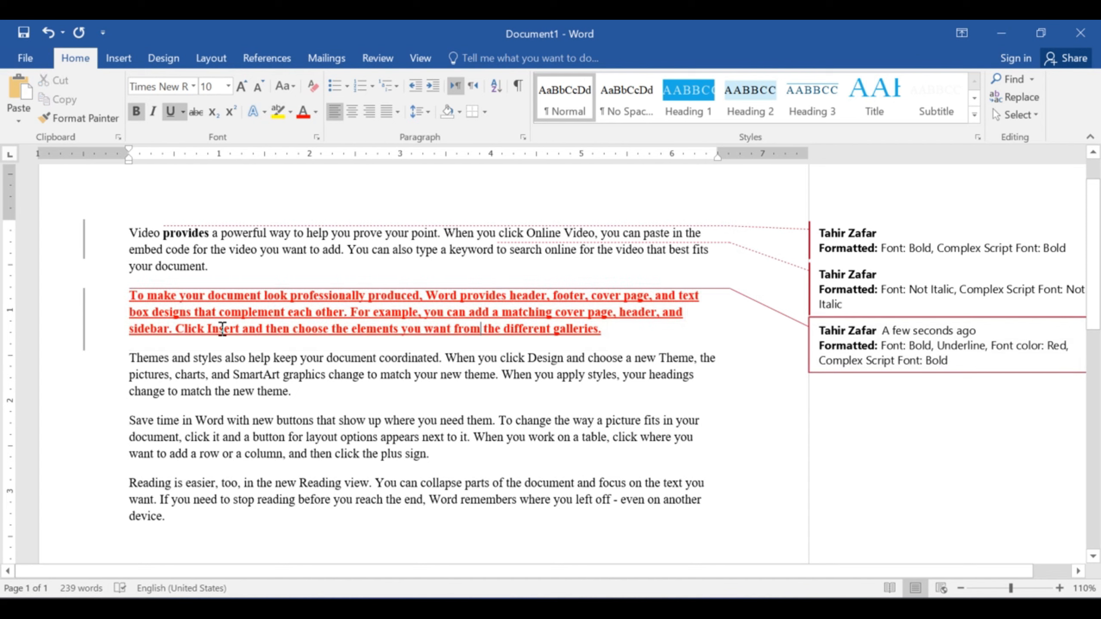
pyautogui.moveTo(130, 358); pyautogui.dragTo(170, 358)
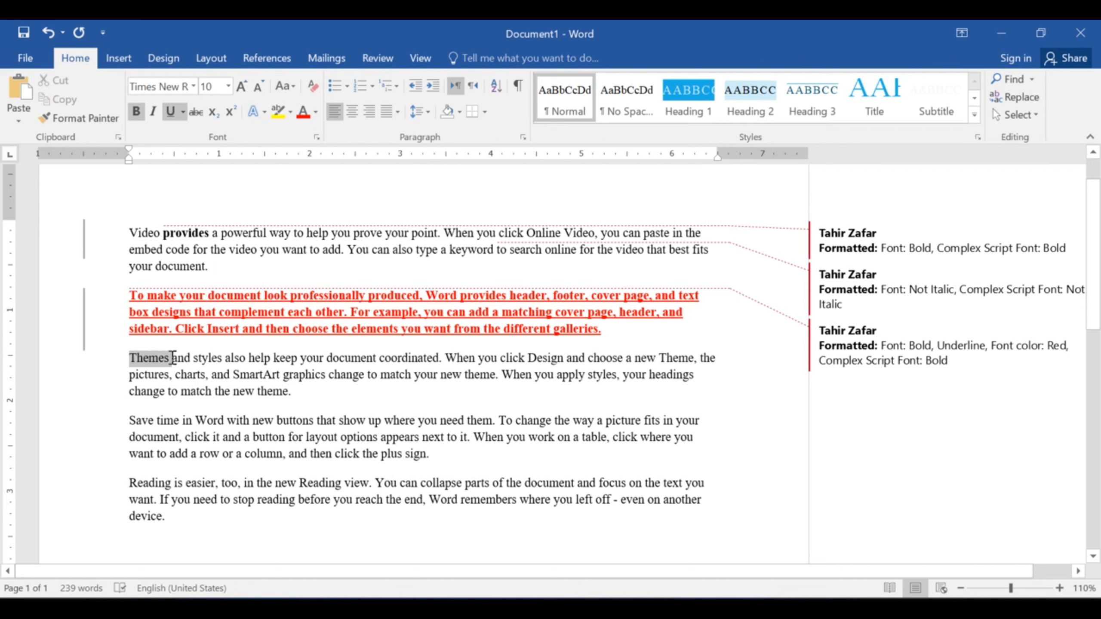
# - Insert a new comment containing 'design' on the selected word Themes
pyautogui.click(377, 58)
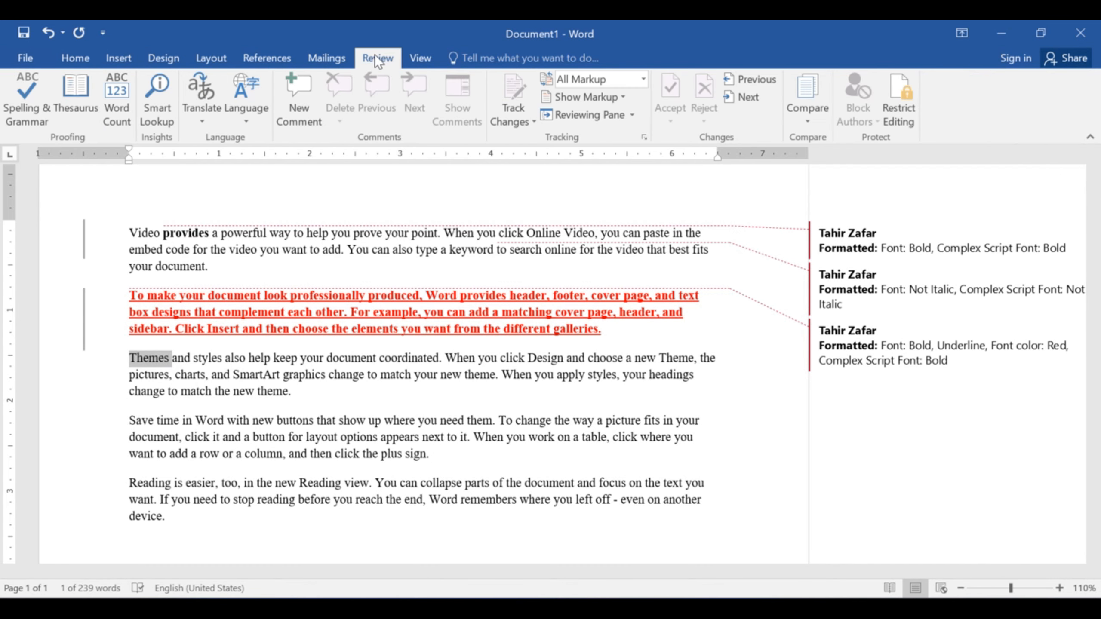
pyautogui.click(311, 122)
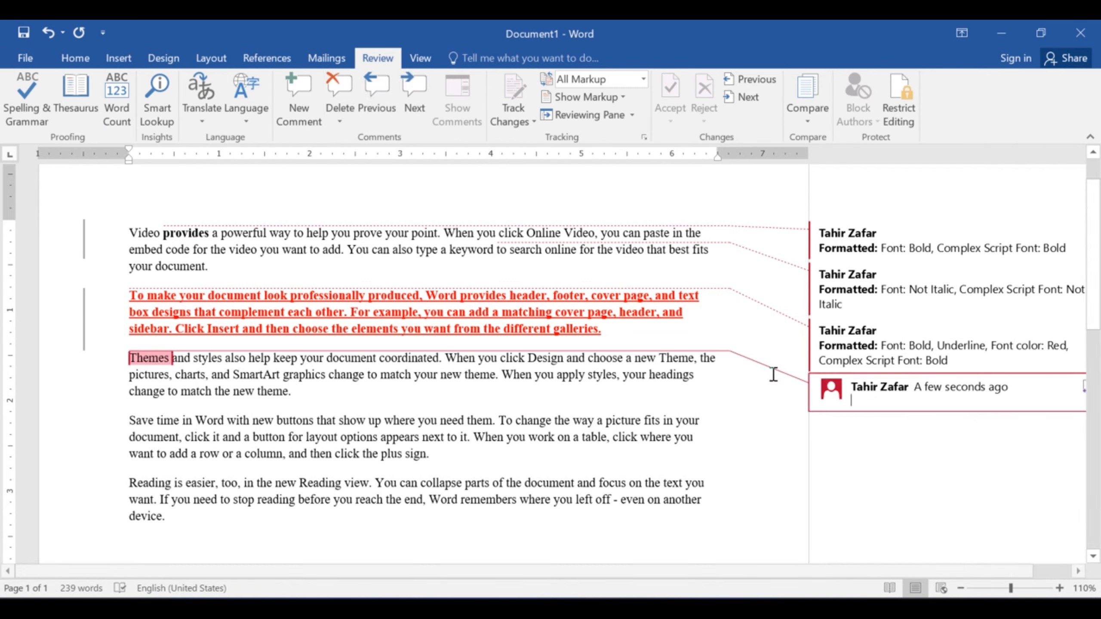
pyautogui.write('design')
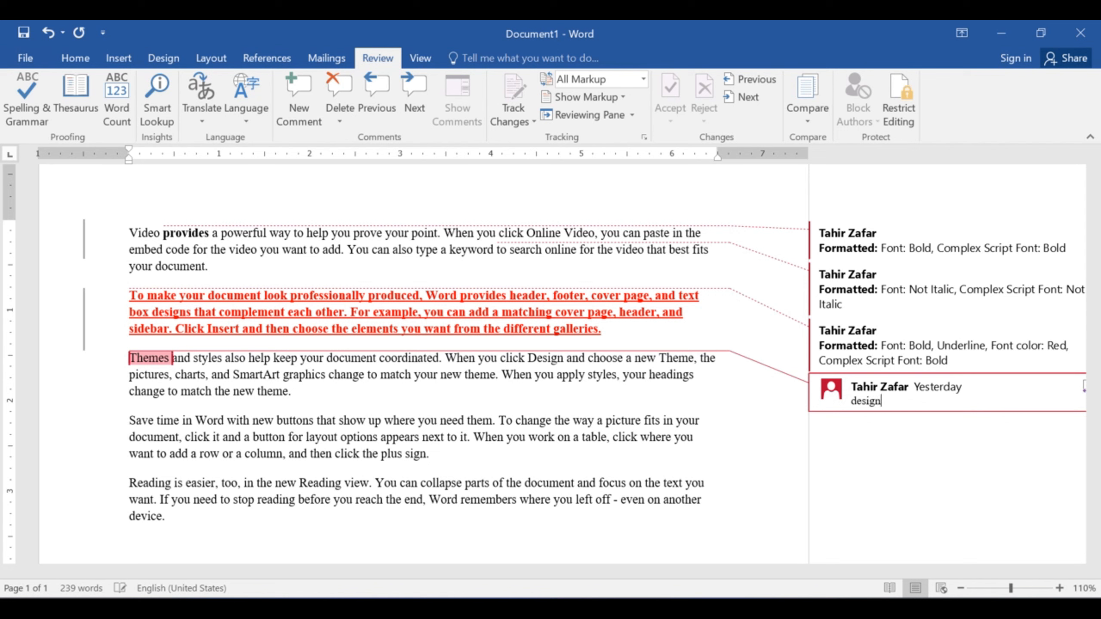
pyautogui.press('Return')
pyautogui.press('BackSpace')
# - Switch Display for Review to Simple Markup, then to No Markup
pyautogui.click(643, 79)
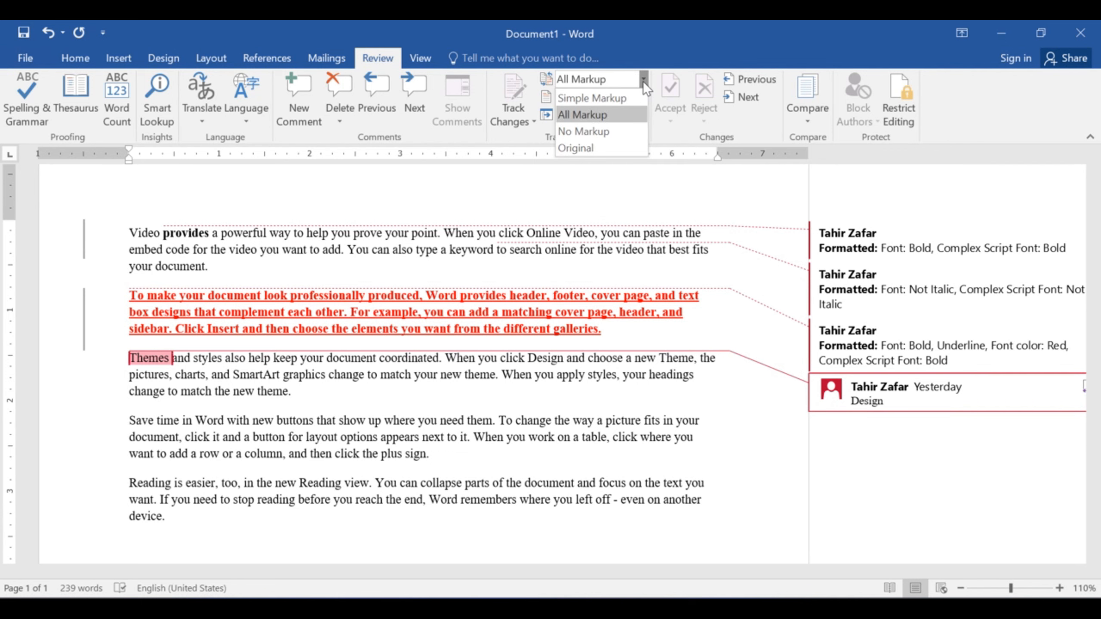
pyautogui.click(600, 96)
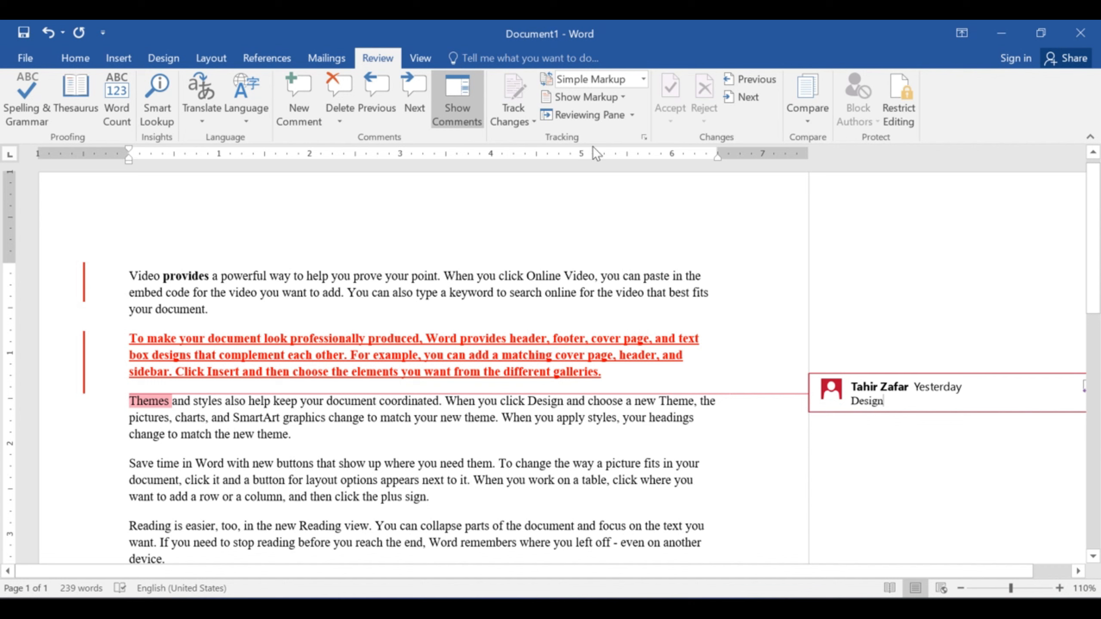
pyautogui.click(644, 79)
pyautogui.press('Escape')
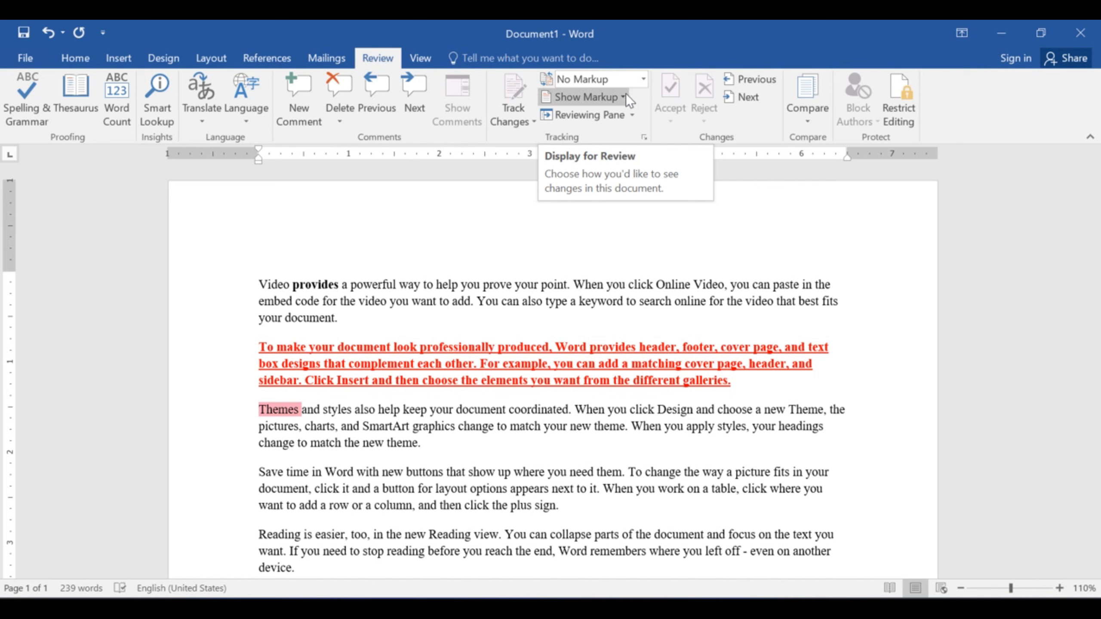
# - Set Display for Review to Original and uncheck Ink under Show Markup
pyautogui.click(645, 79)
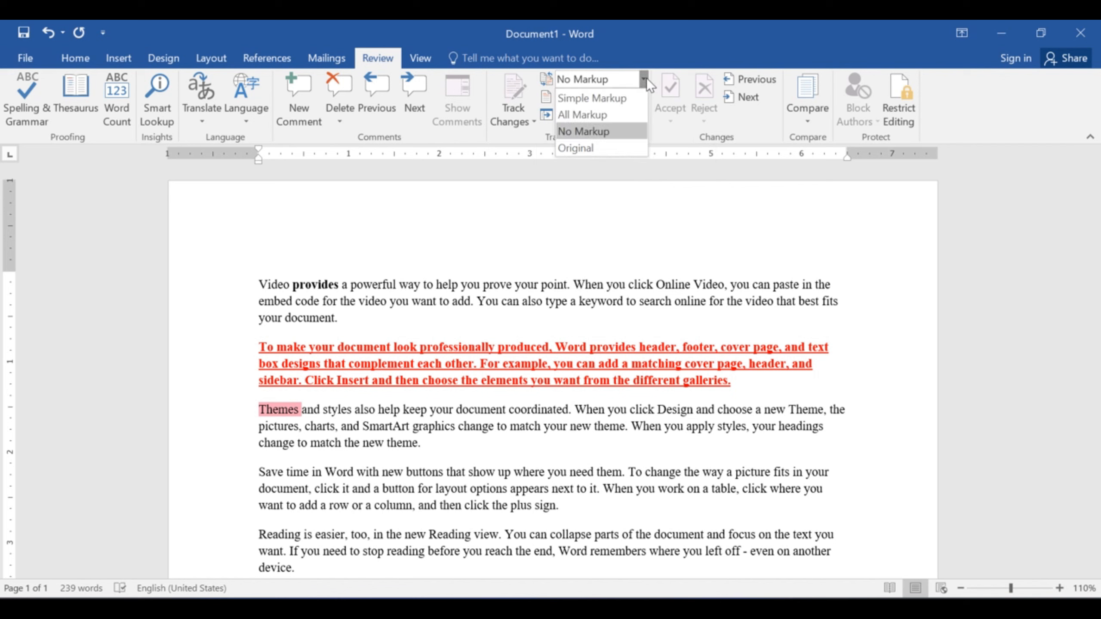
pyautogui.click(596, 146)
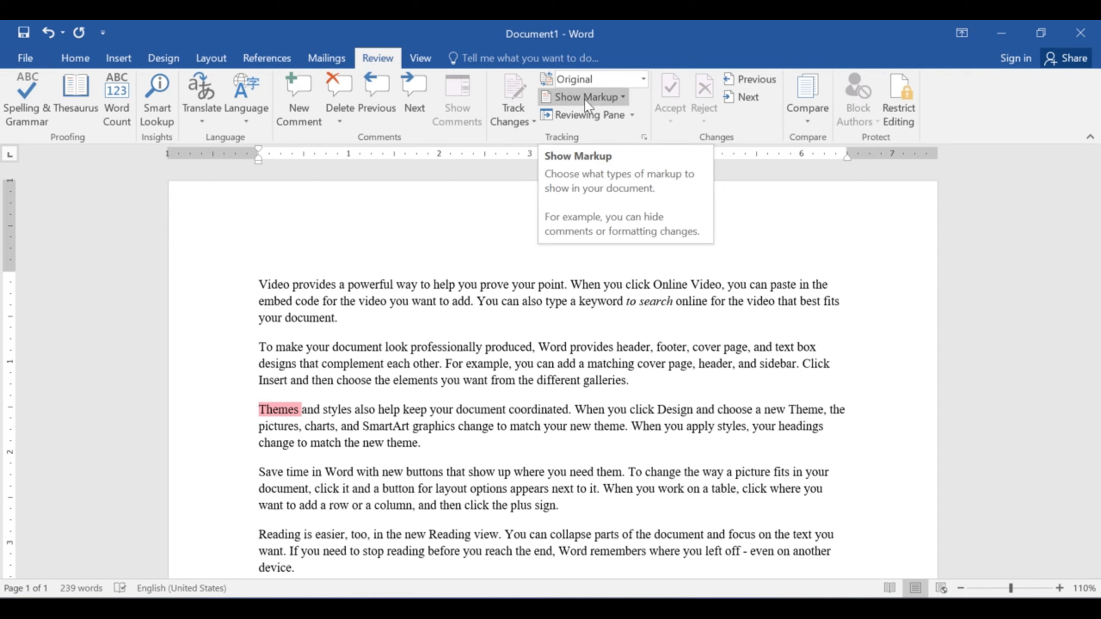
pyautogui.click(621, 96)
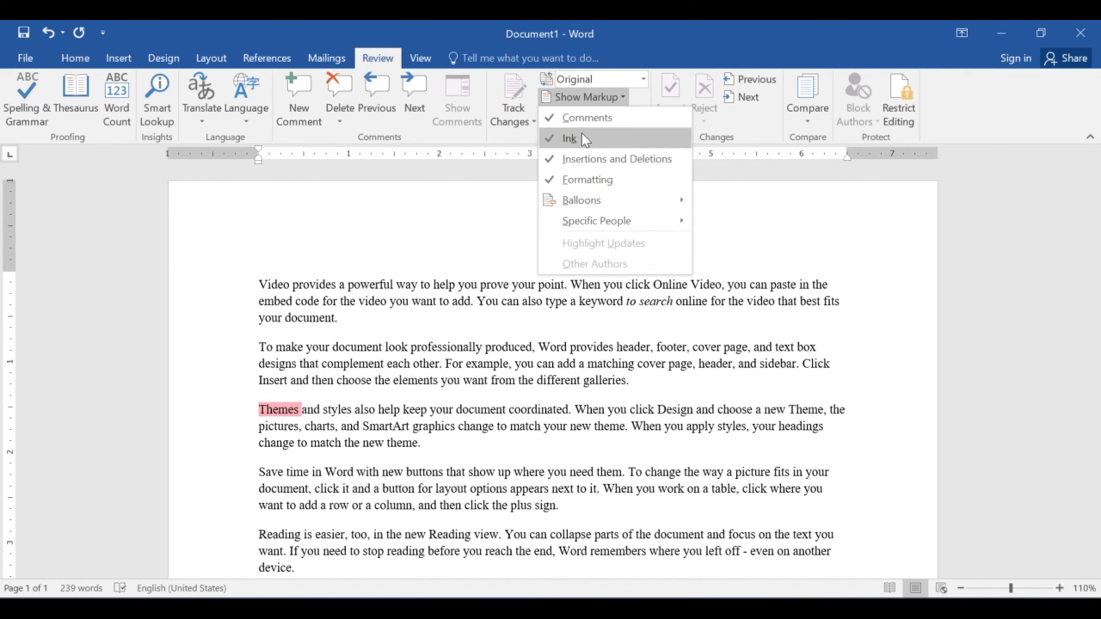
pyautogui.click(564, 139)
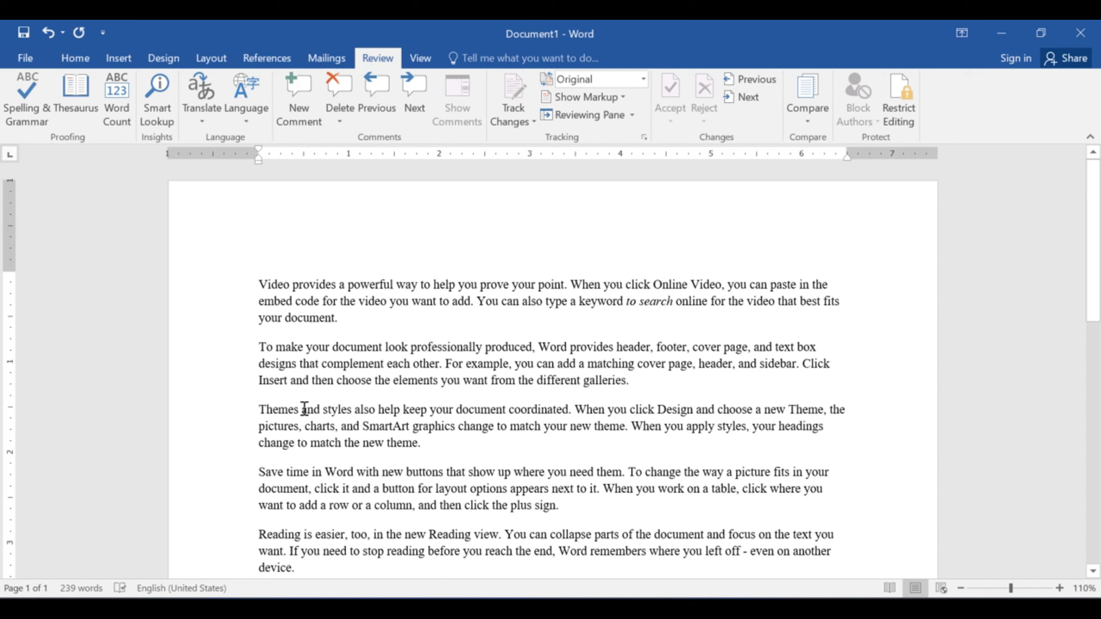
# - Re-check Ink markup and set Balloons to Show Revisions in Balloons
pyautogui.click(621, 97)
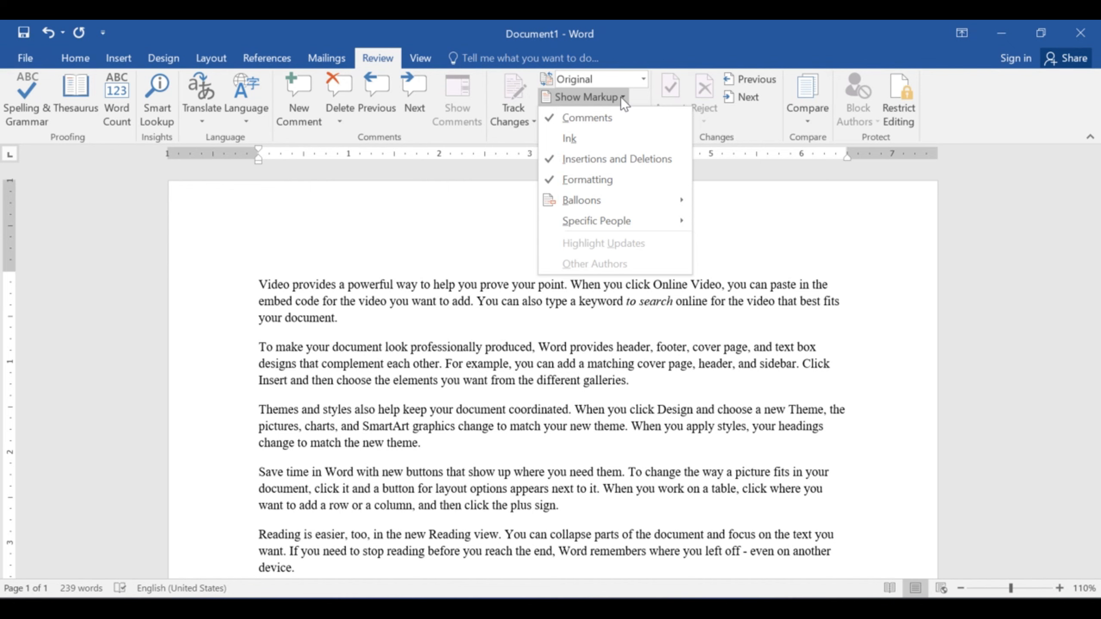
pyautogui.click(561, 138)
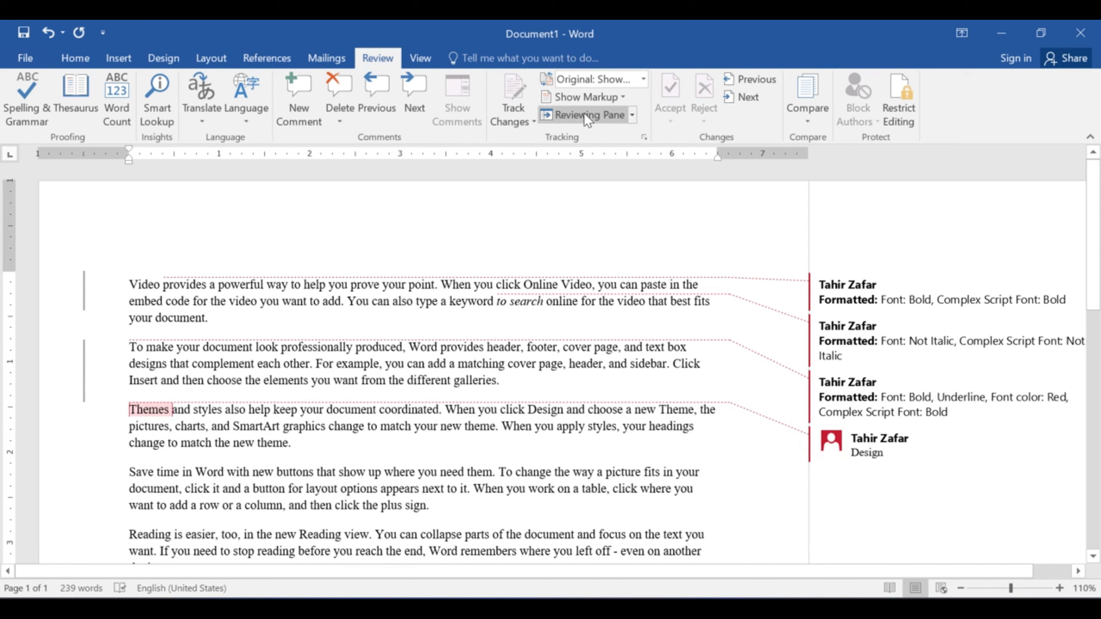
pyautogui.click(623, 98)
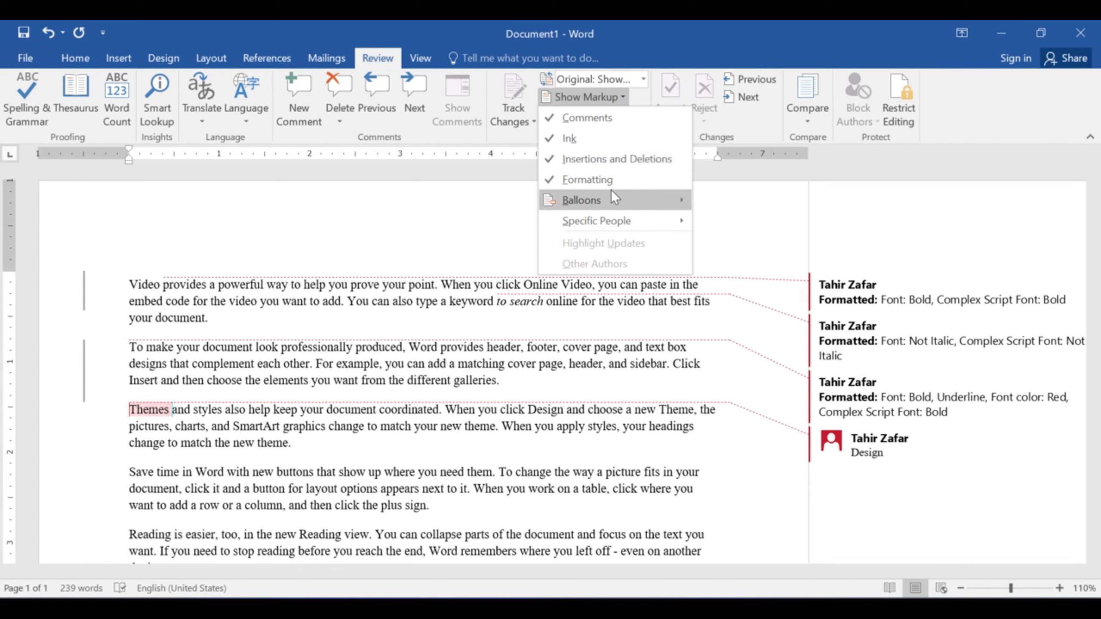
pyautogui.moveTo(613, 197)
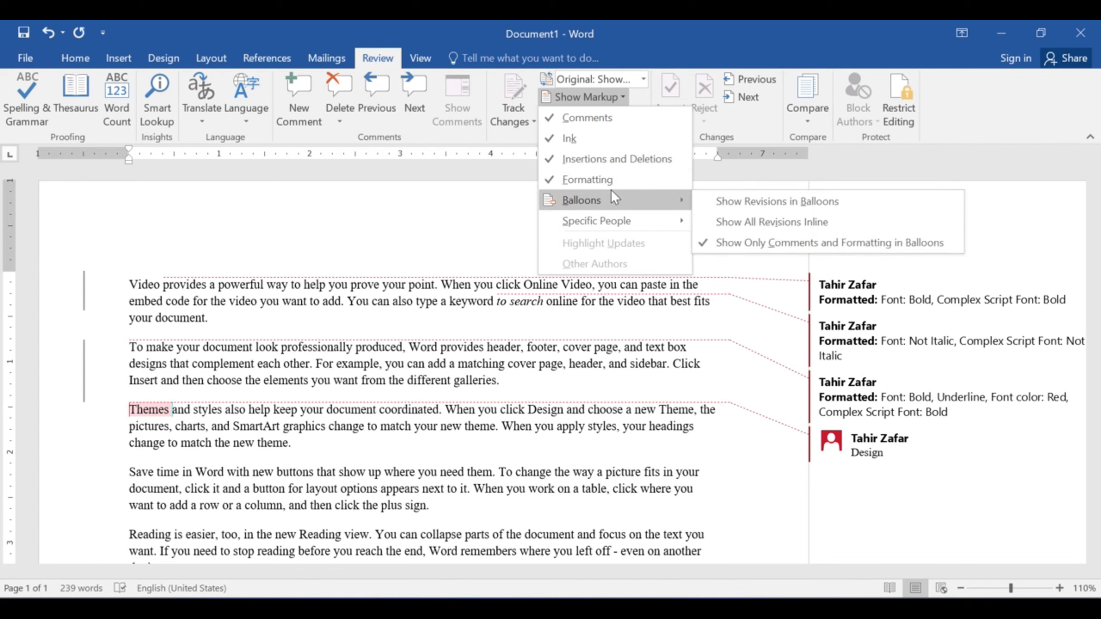
pyautogui.click(722, 201)
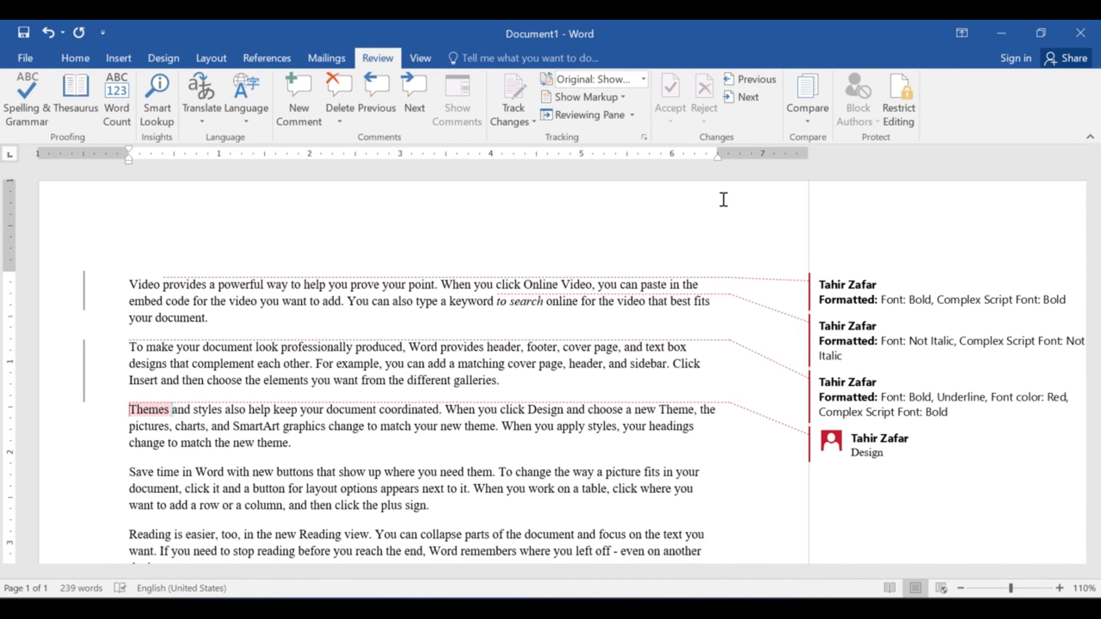
pyautogui.click(623, 96)
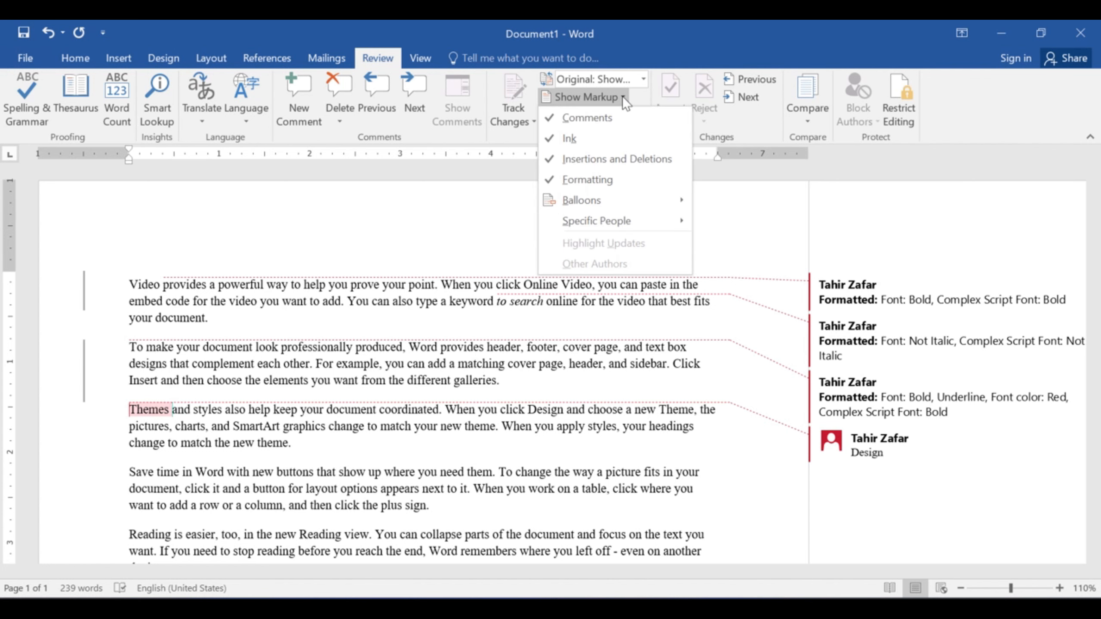
# - Set Balloons to Show All Revisions Inline and toggle the change bars between markup views
pyautogui.moveTo(607, 197)
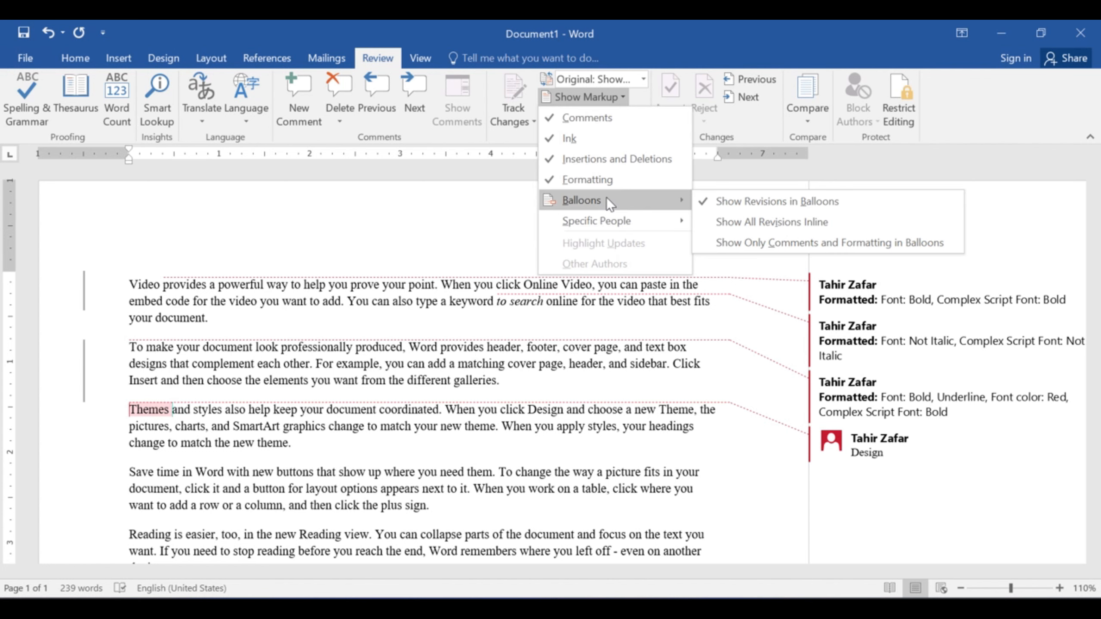
pyautogui.click(736, 217)
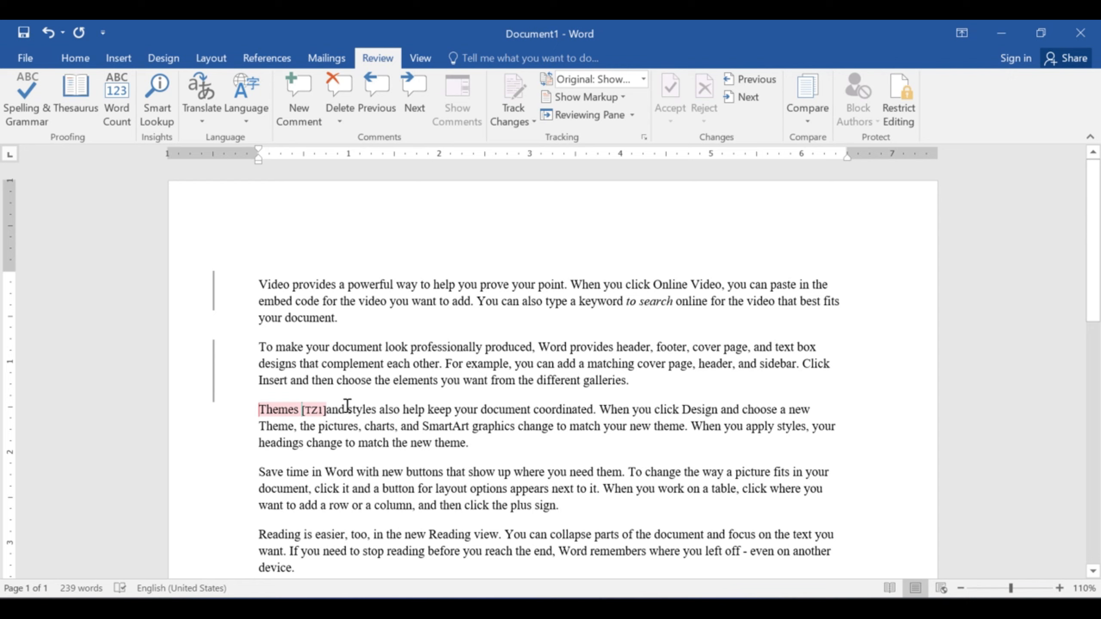
pyautogui.click(213, 301)
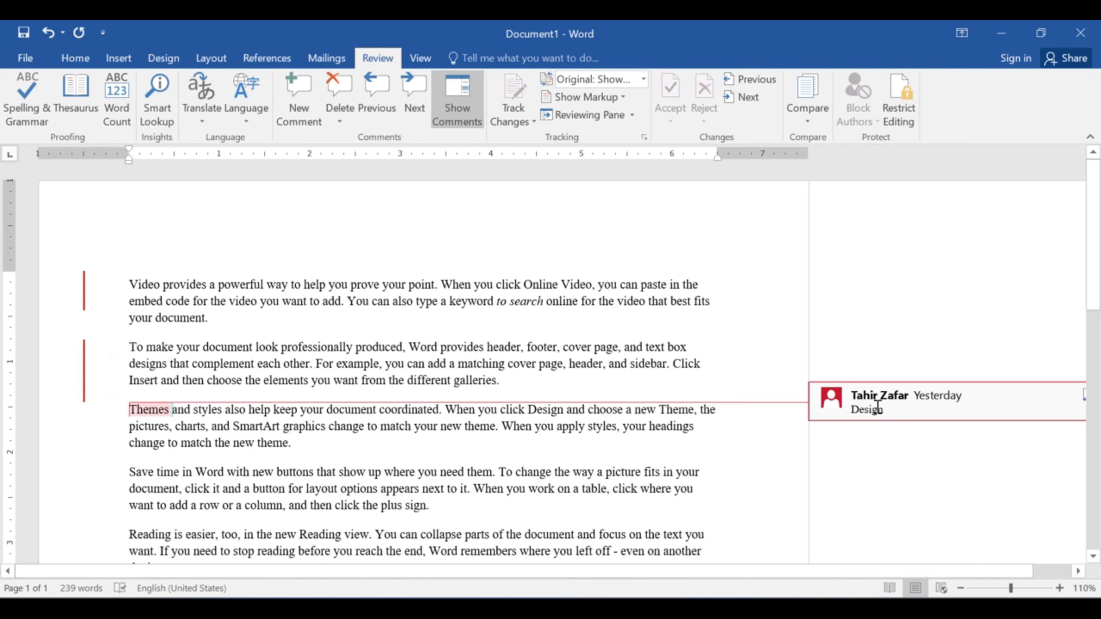
pyautogui.click(85, 377)
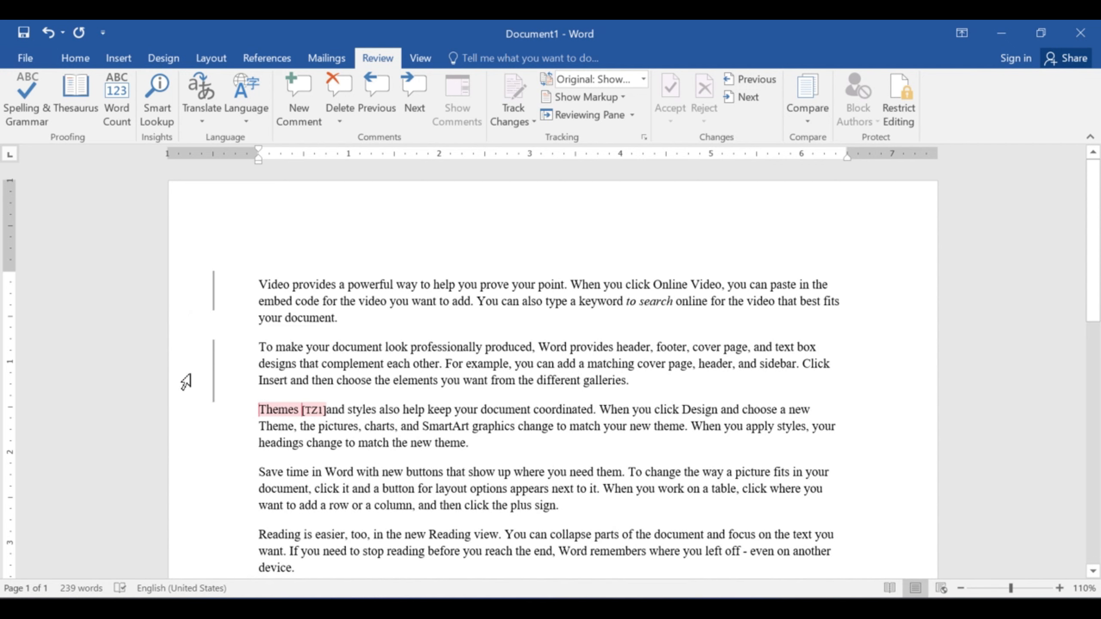
pyautogui.click(212, 363)
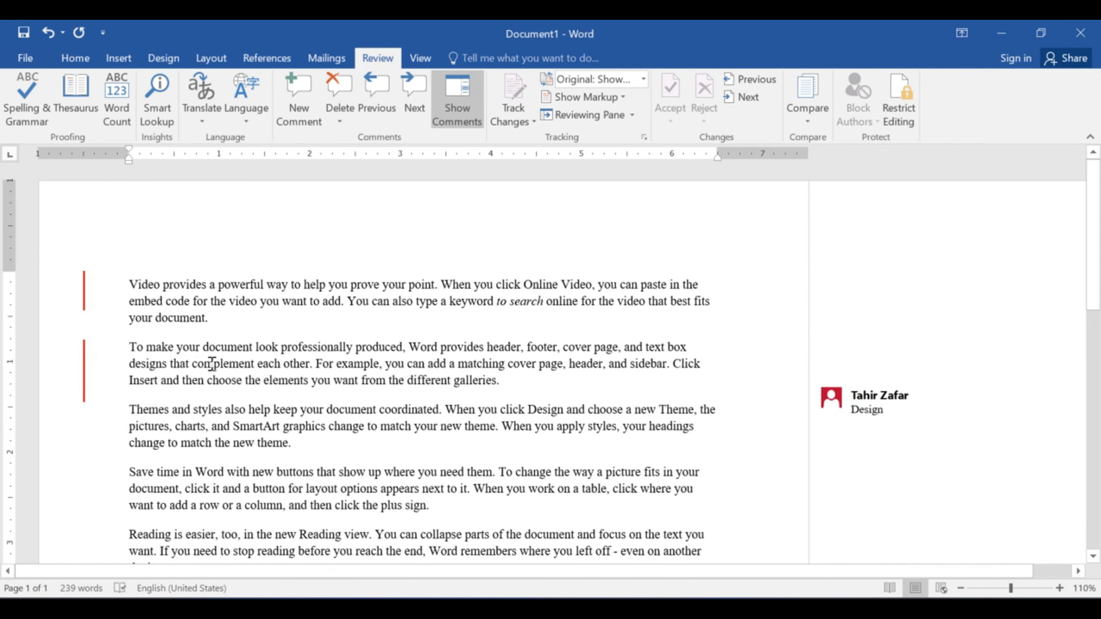
# - Set Balloons to Show Only Comments and Formatting in Balloons
pyautogui.click(625, 100)
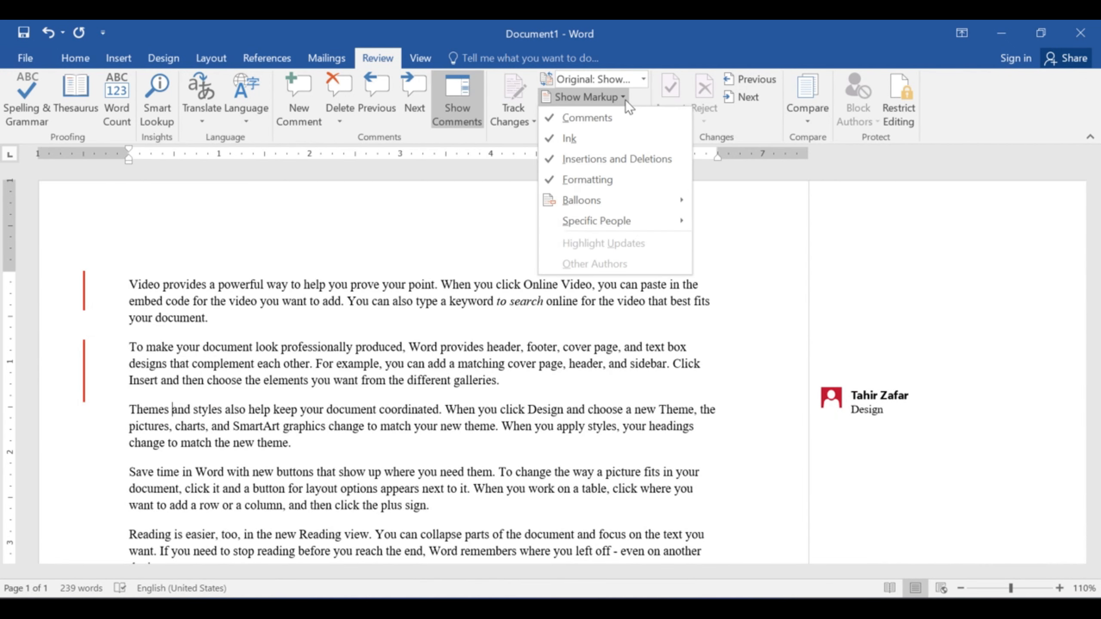
pyautogui.moveTo(618, 200)
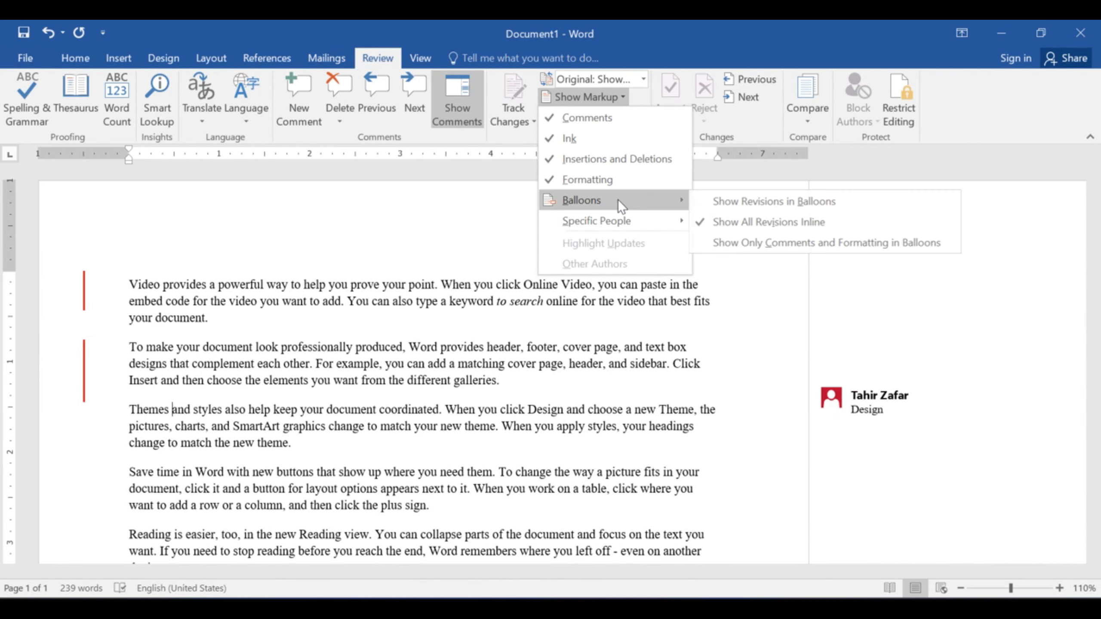
pyautogui.click(778, 239)
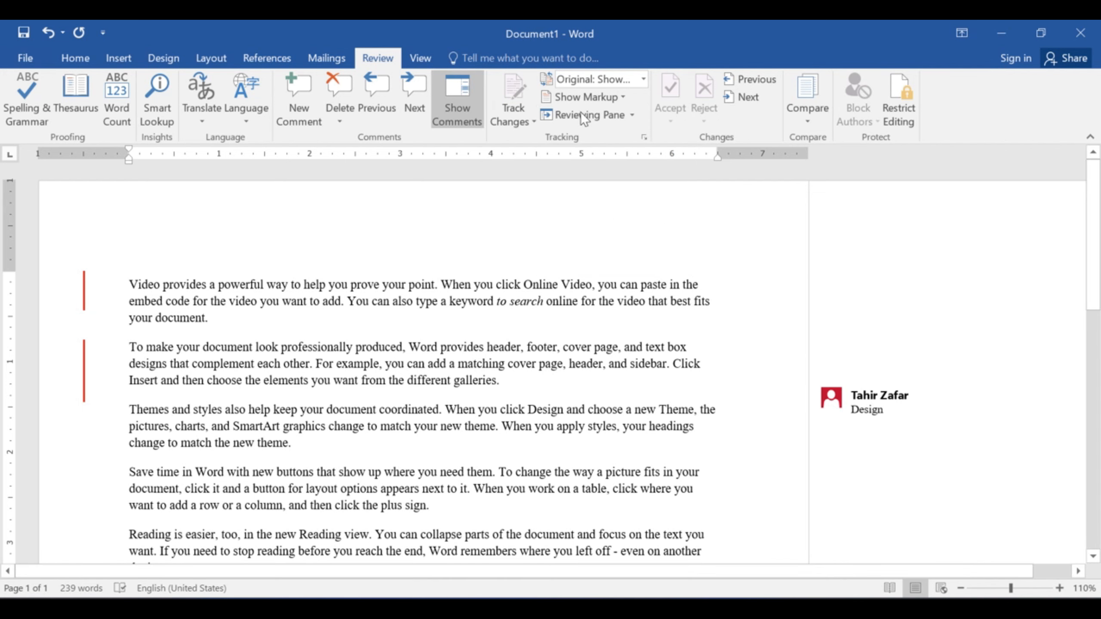
# - Open the Reviewing Pane Vertical listing the 4 revisions
pyautogui.click(624, 94)
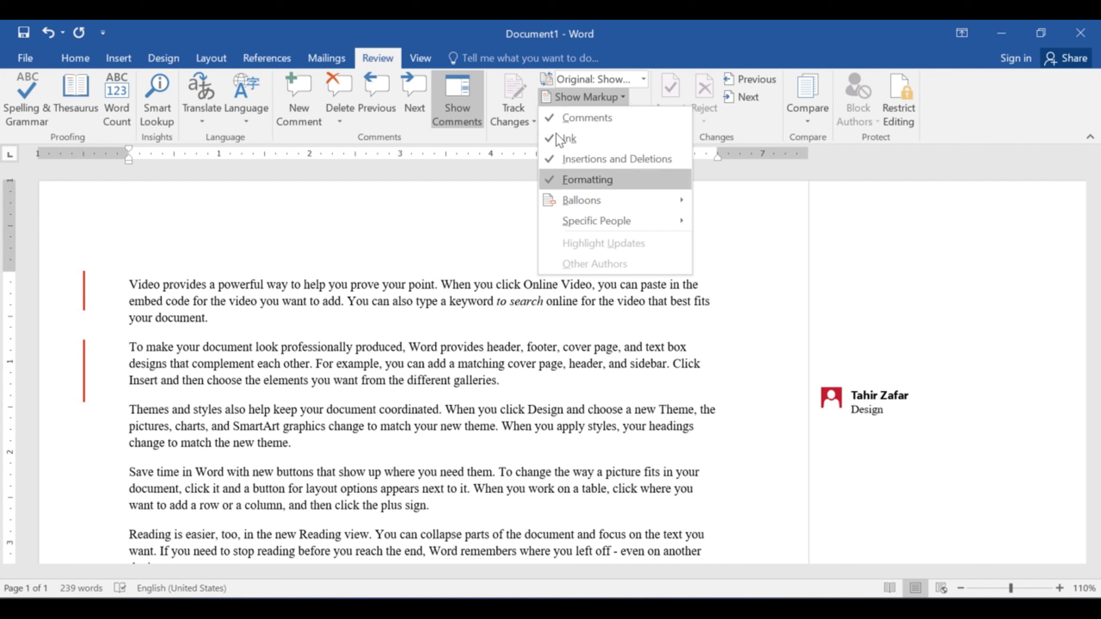
pyautogui.click(501, 139)
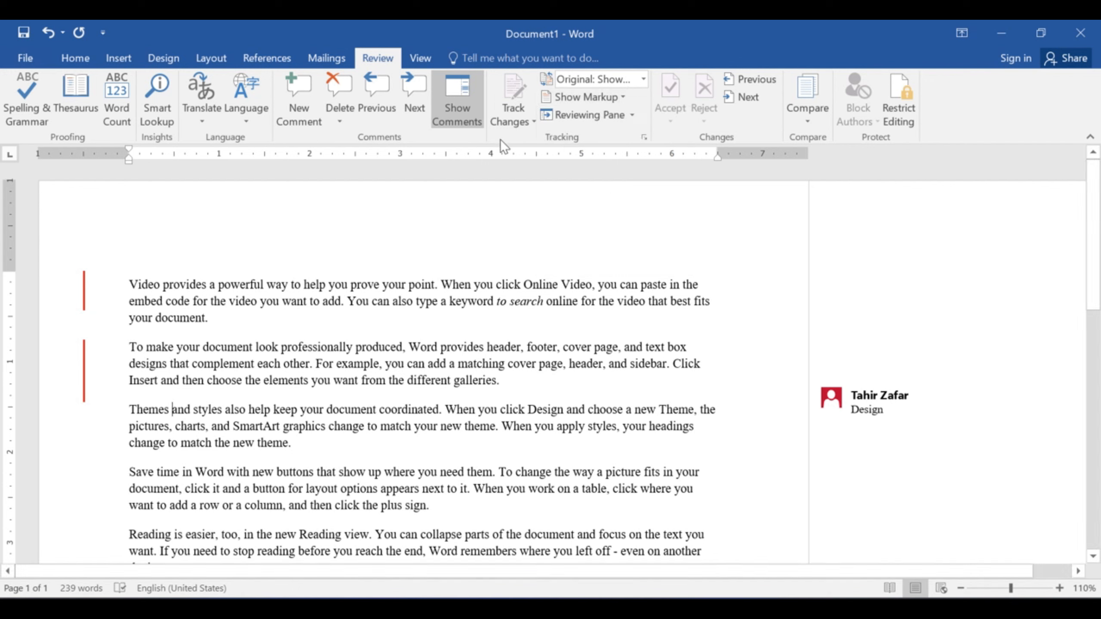
pyautogui.click(630, 114)
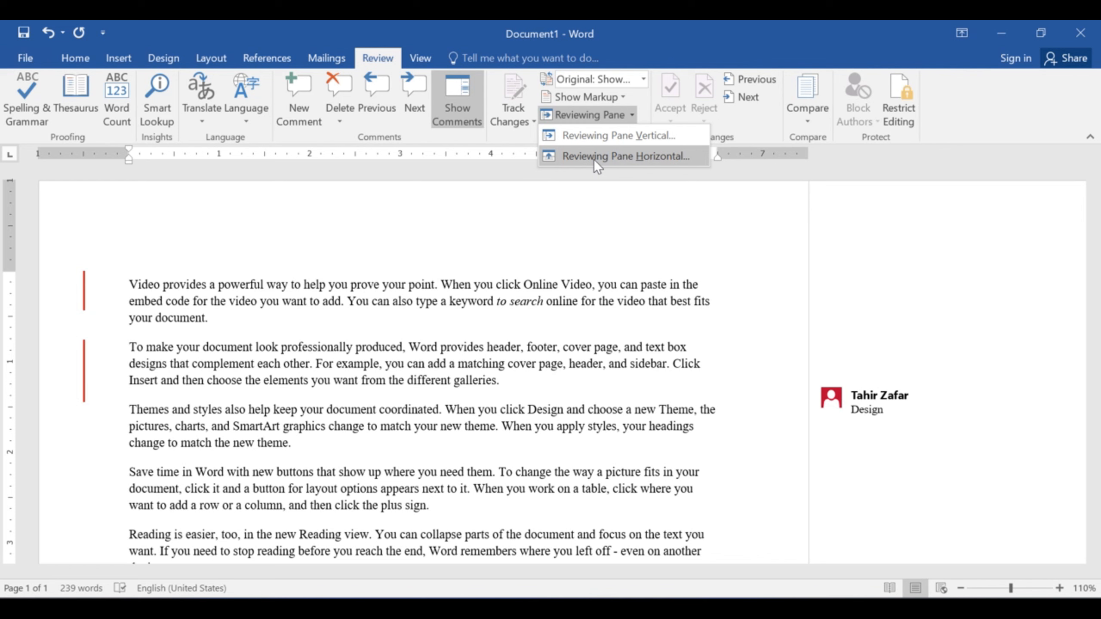
pyautogui.click(600, 138)
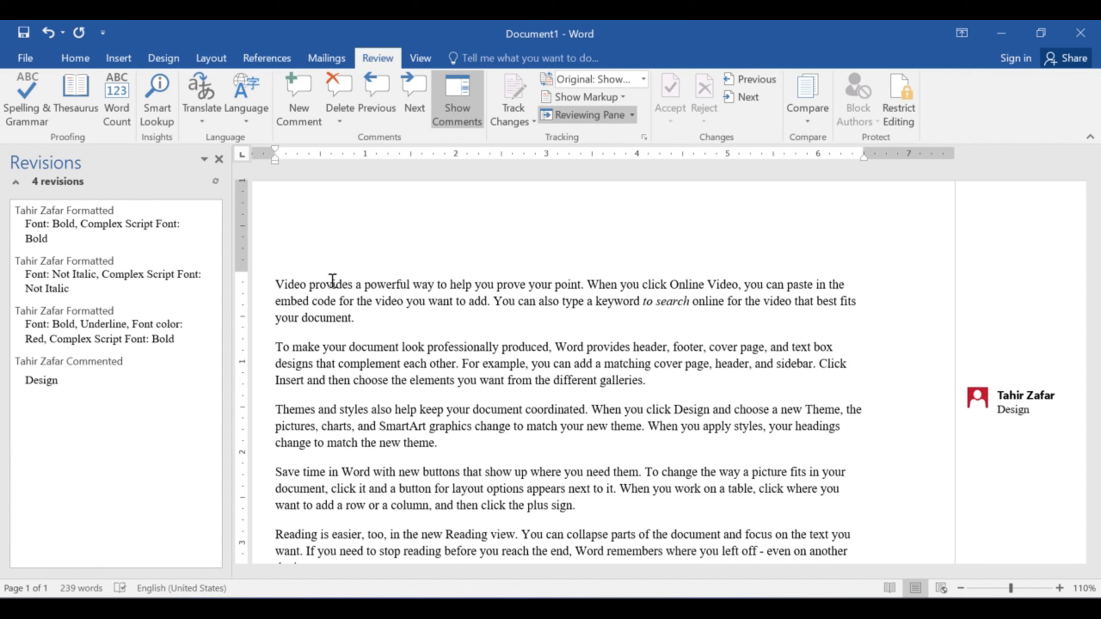
# - Show All Markup with revision balloons and dock the Reviewing Pane horizontally
pyautogui.click(644, 79)
pyautogui.click(585, 114)
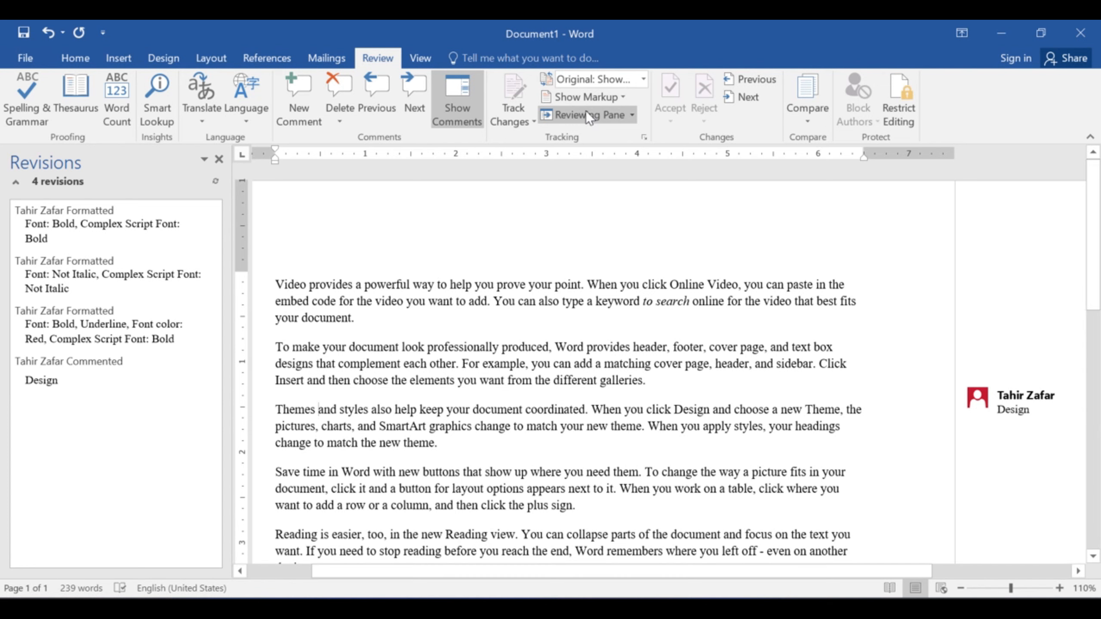
pyautogui.click(633, 115)
pyautogui.click(624, 157)
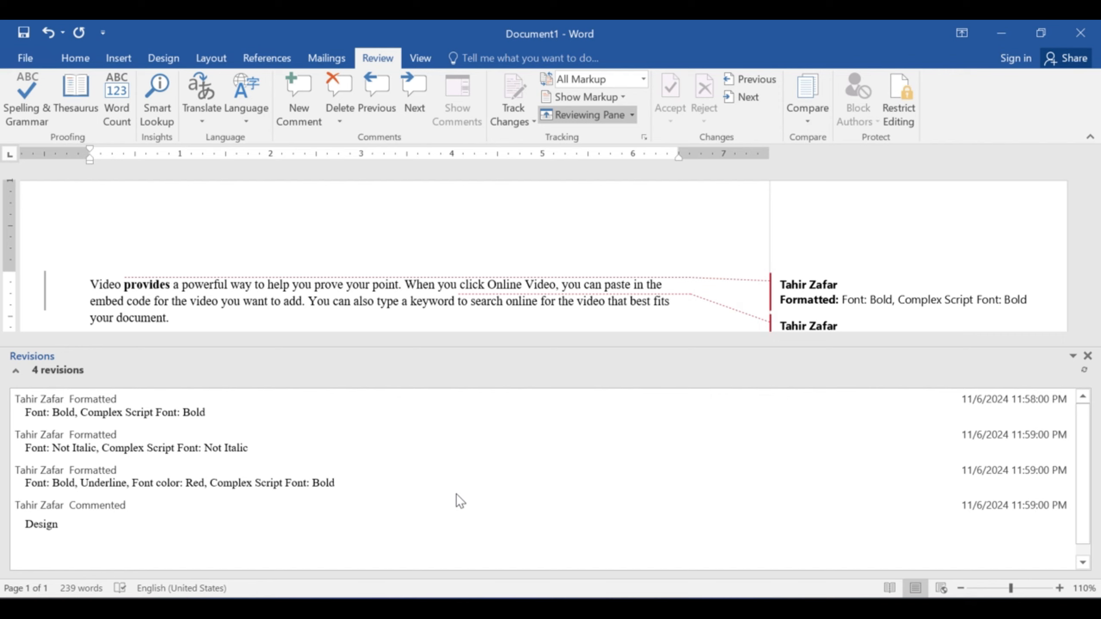
# - Reposition the revisions pane using its Move window option
pyautogui.scroll(-1, 457, 496)
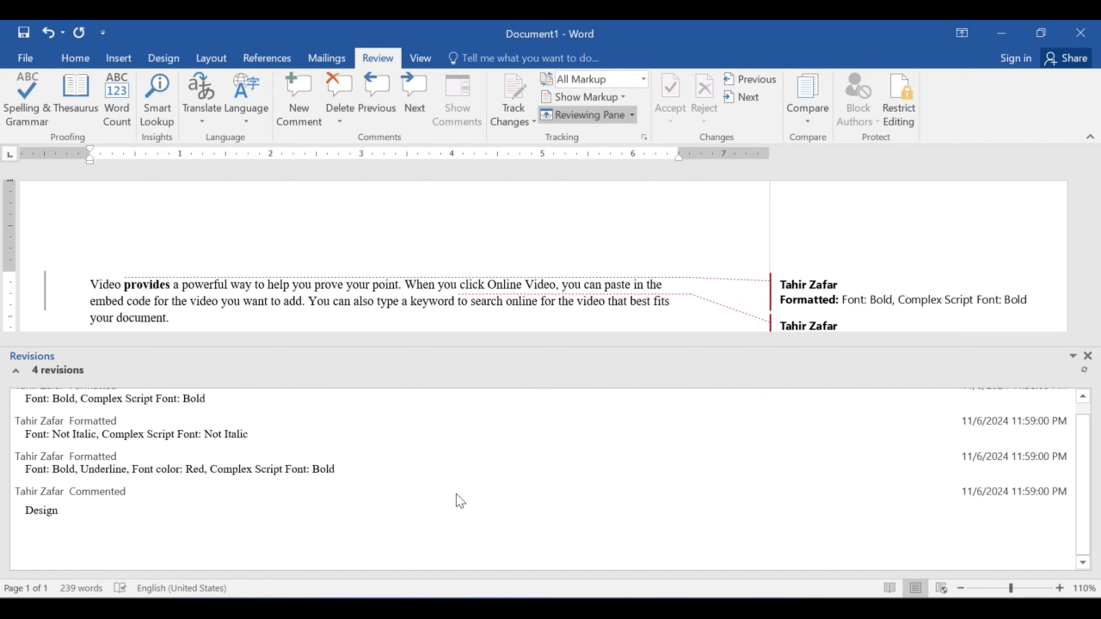
pyautogui.scroll(1, 456, 495)
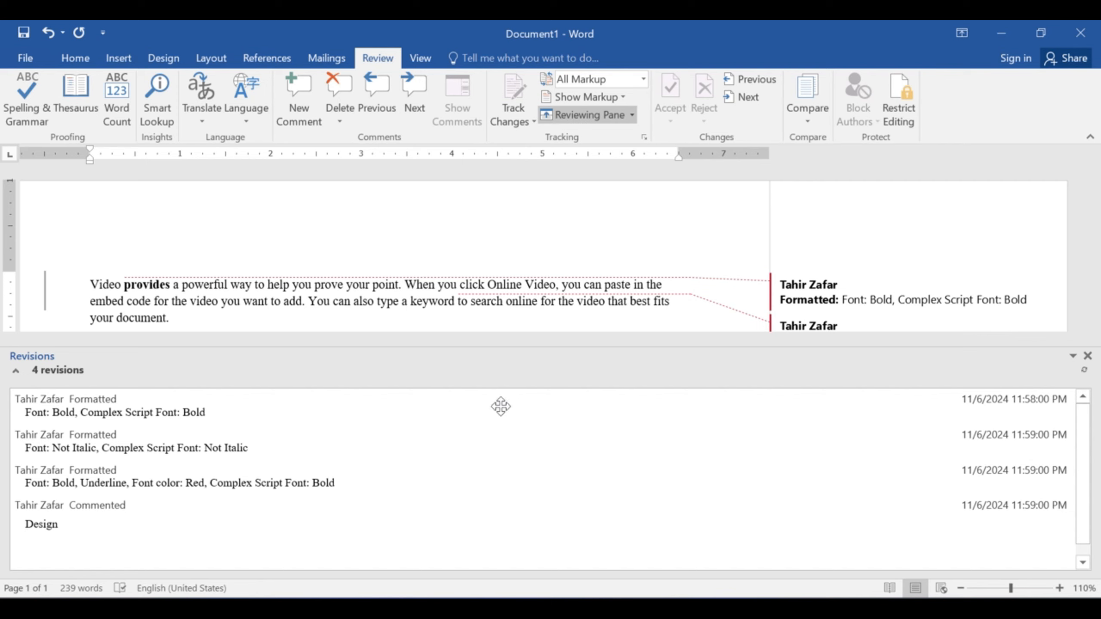
pyautogui.click(1073, 357)
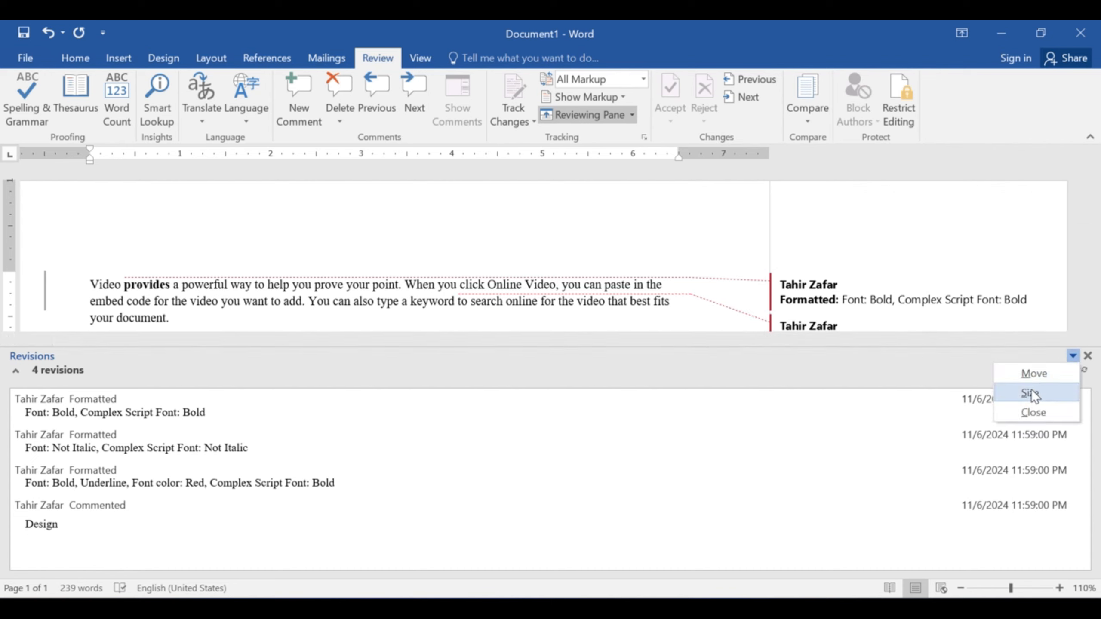
pyautogui.click(1033, 373)
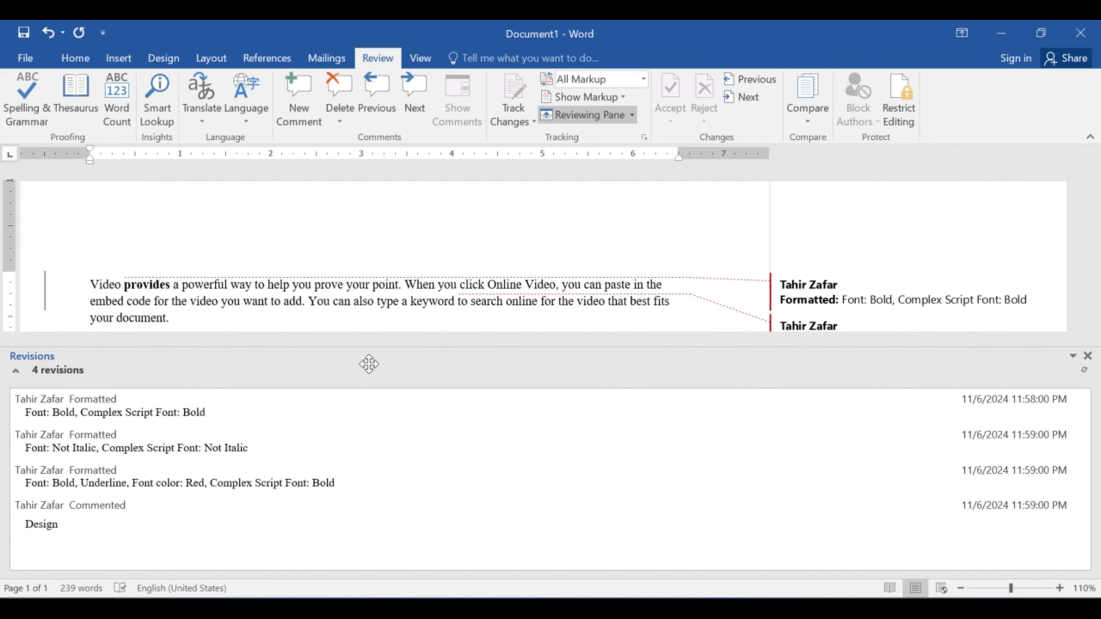
pyautogui.click(613, 367)
# - Close the revisions pane and unlock Lock Tracking by entering its password
pyautogui.click(1088, 356)
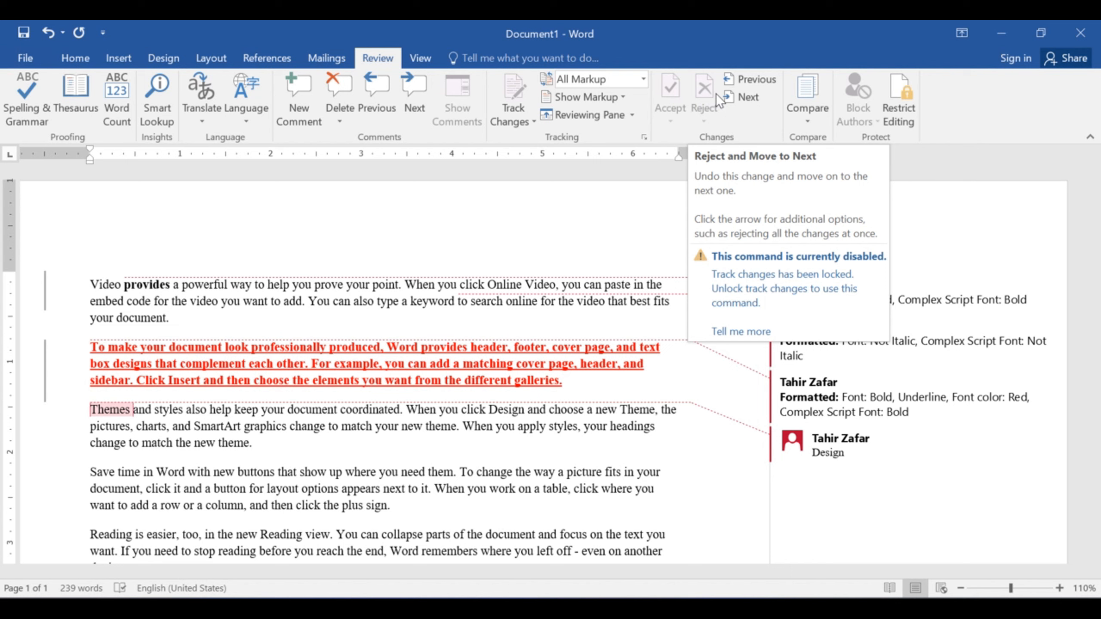
pyautogui.click(513, 119)
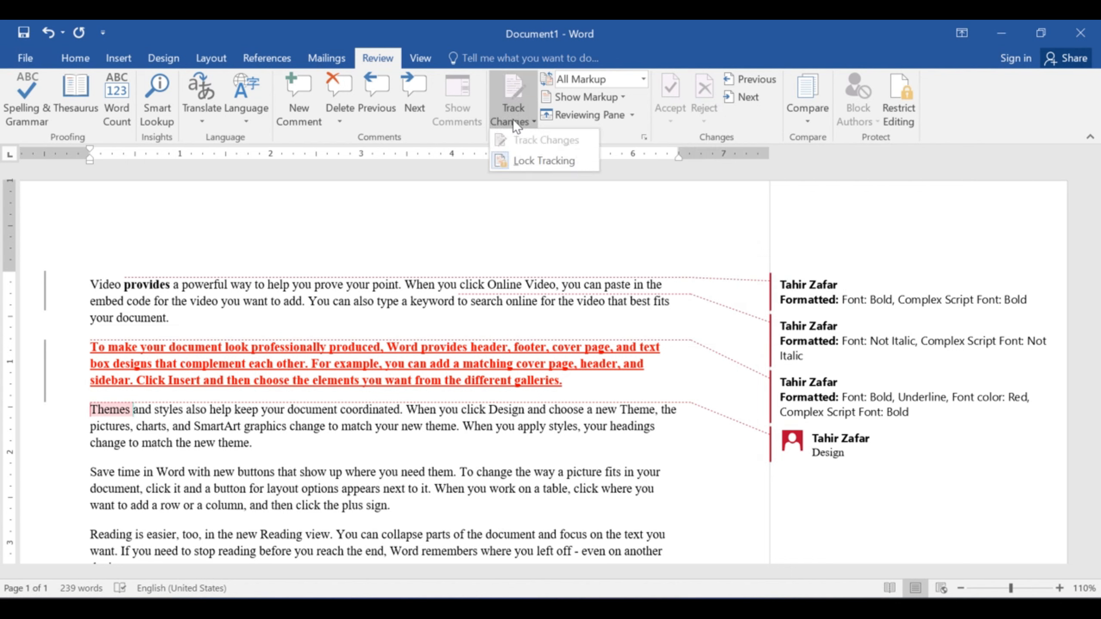
pyautogui.click(527, 159)
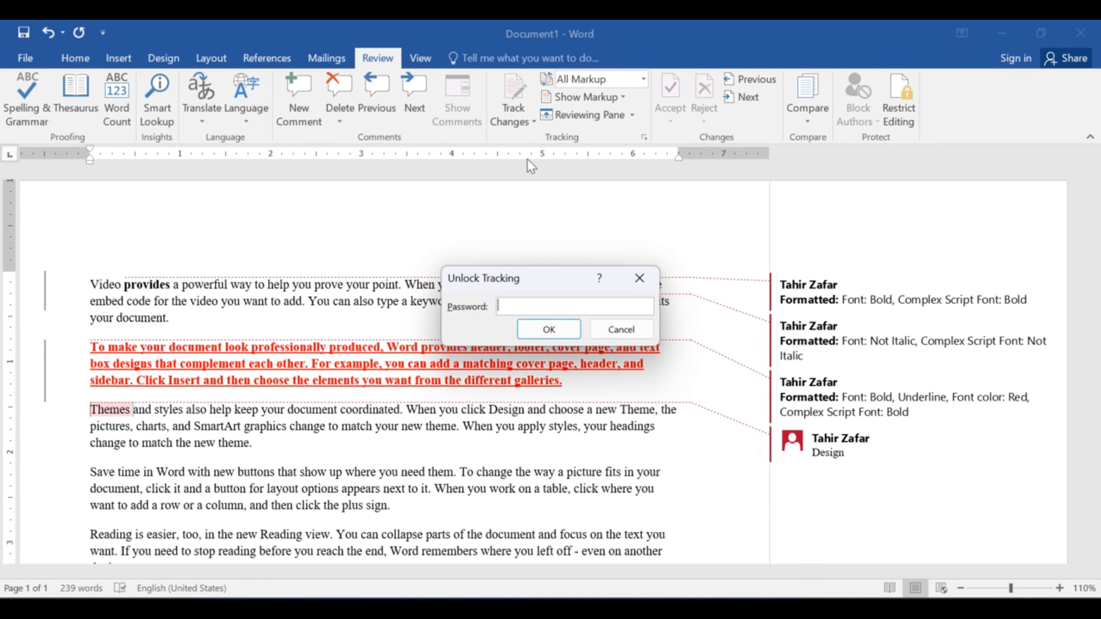
pyautogui.write('123')
pyautogui.press('Return')
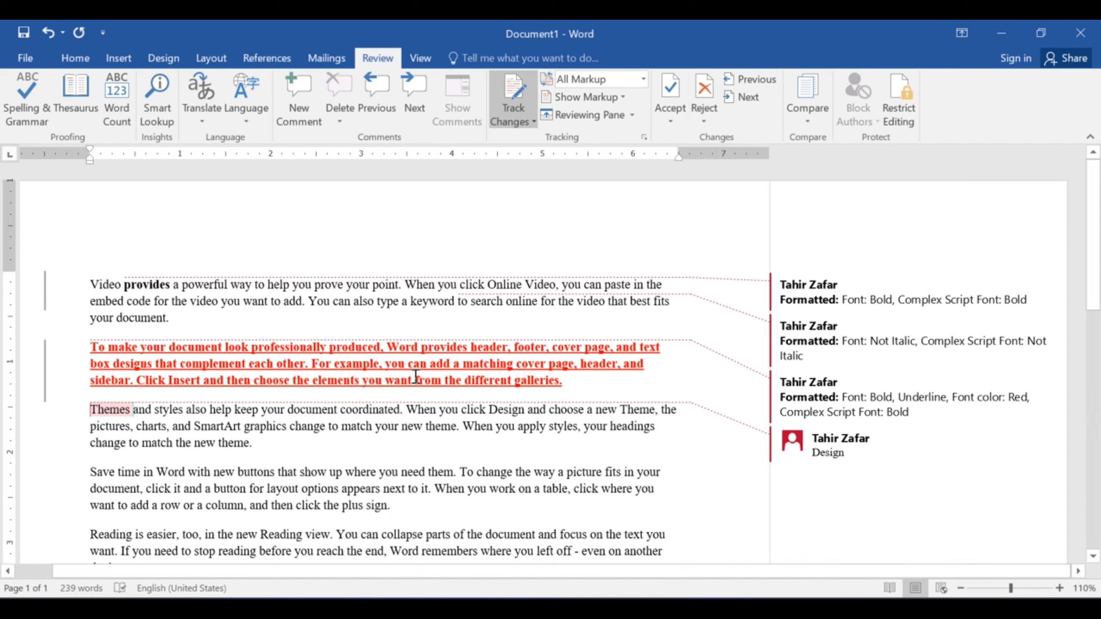
# - Reject the tracked bold on 'provides' and accept the Not Italic change on 'to search'
pyautogui.moveTo(416, 376)
pyautogui.click(750, 96)
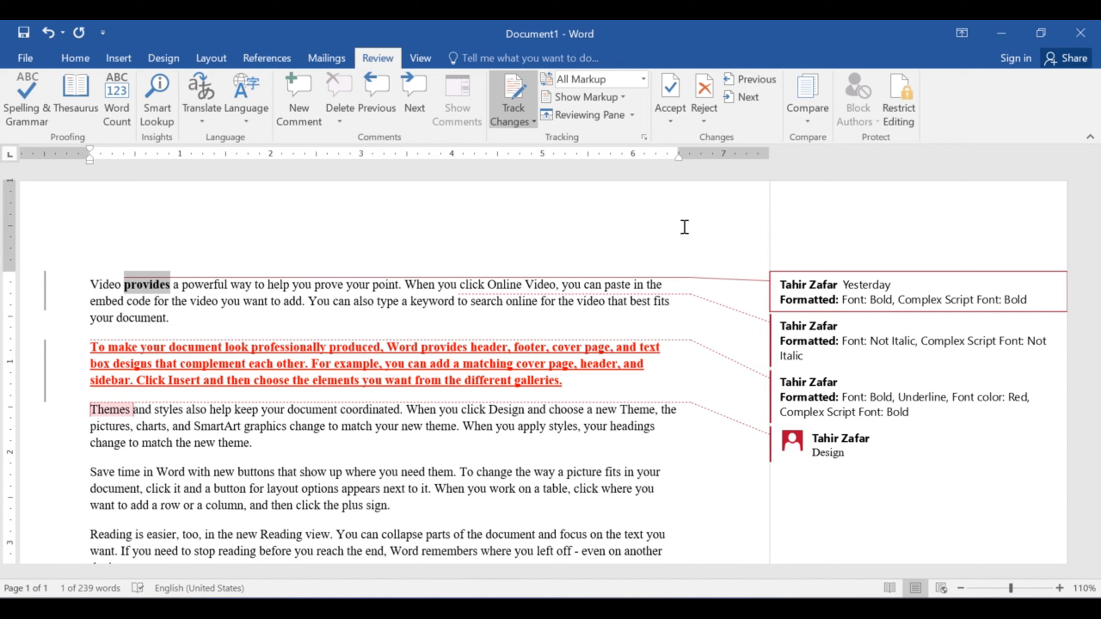
pyautogui.click(711, 97)
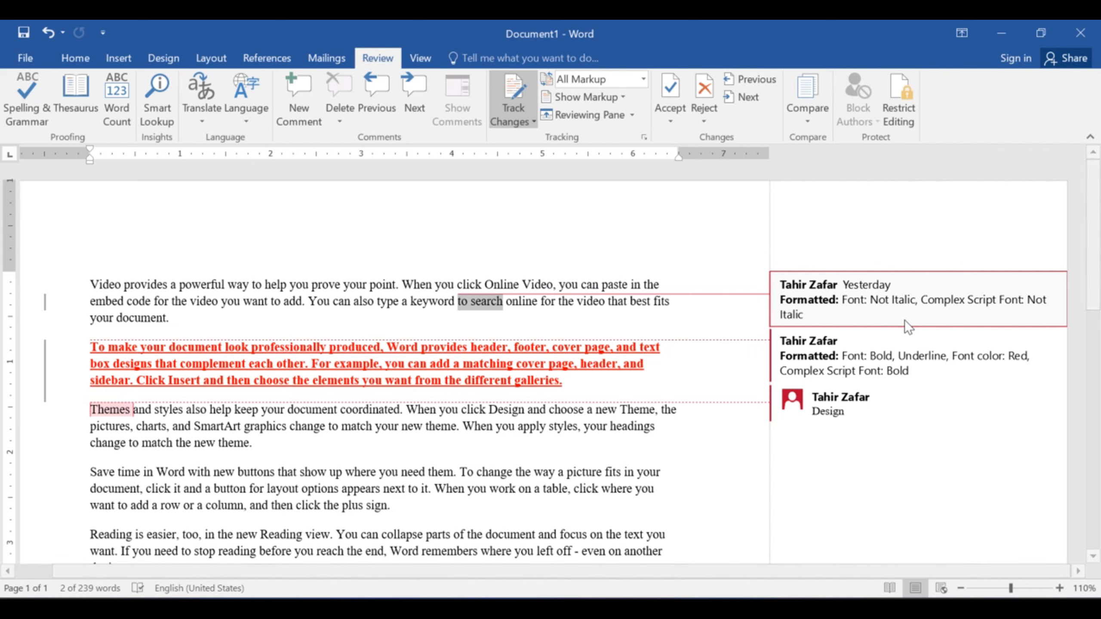
pyautogui.click(675, 100)
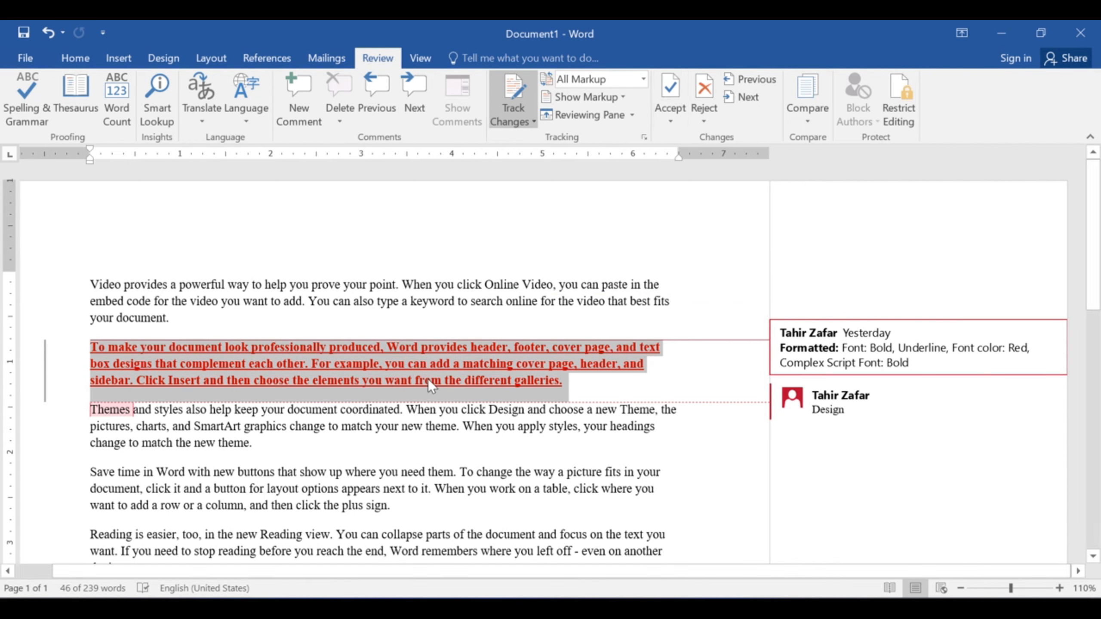
pyautogui.moveTo(429, 379)
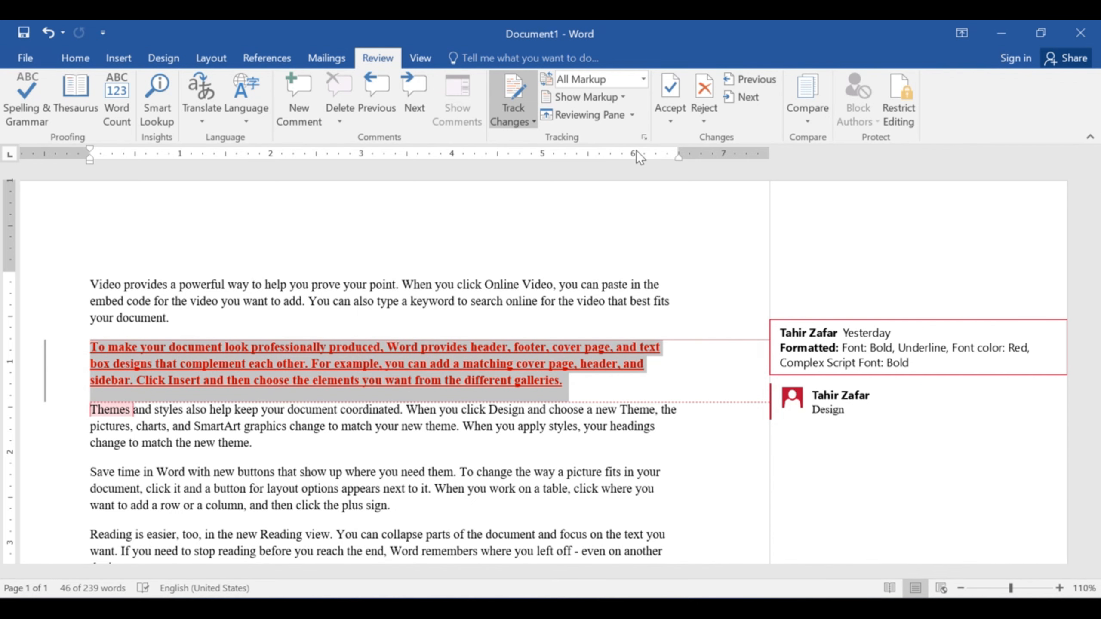
# - Reject the second paragraph's red, bold, underline formatting and accept the current change
pyautogui.click(703, 101)
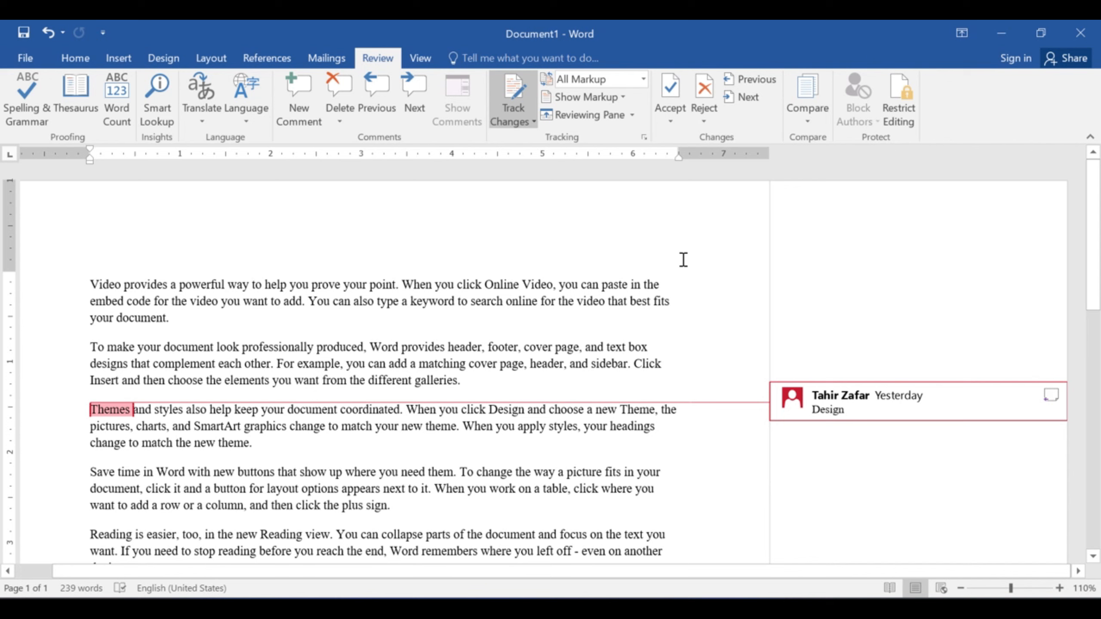
pyautogui.click(667, 104)
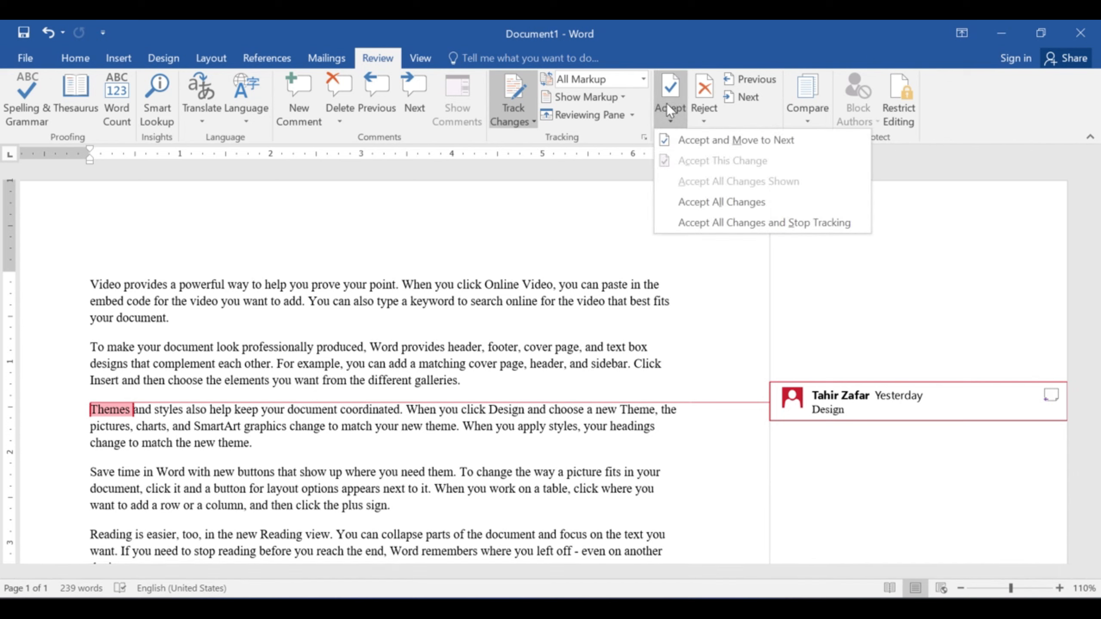
pyautogui.click(702, 141)
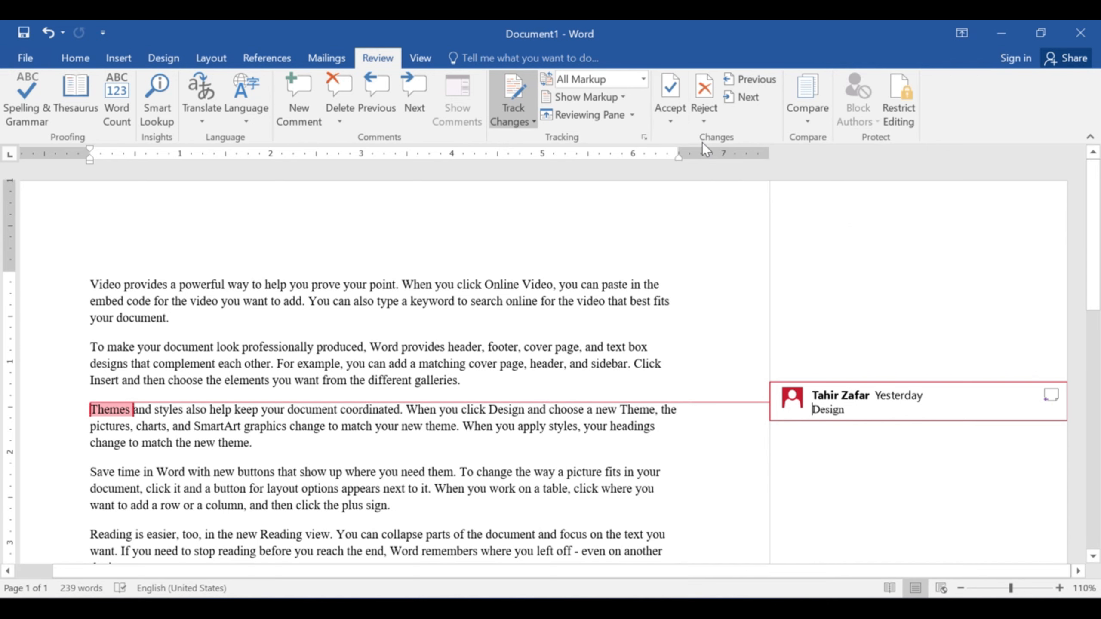
# - Accept All Changes remaining in the document, leaving only the Design comment
pyautogui.click(678, 113)
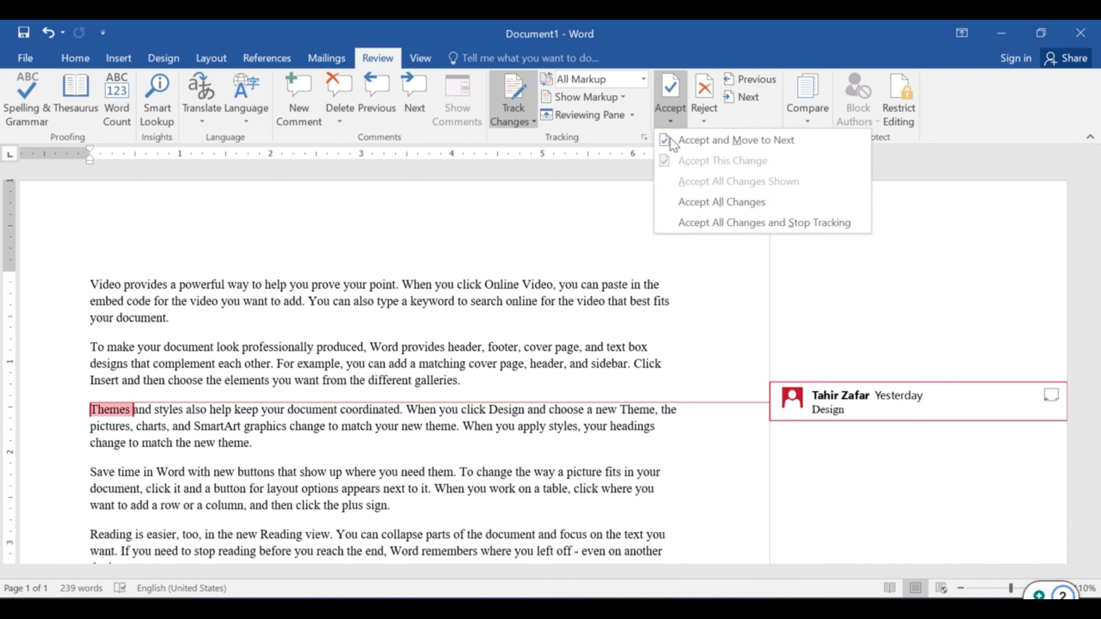
pyautogui.click(697, 197)
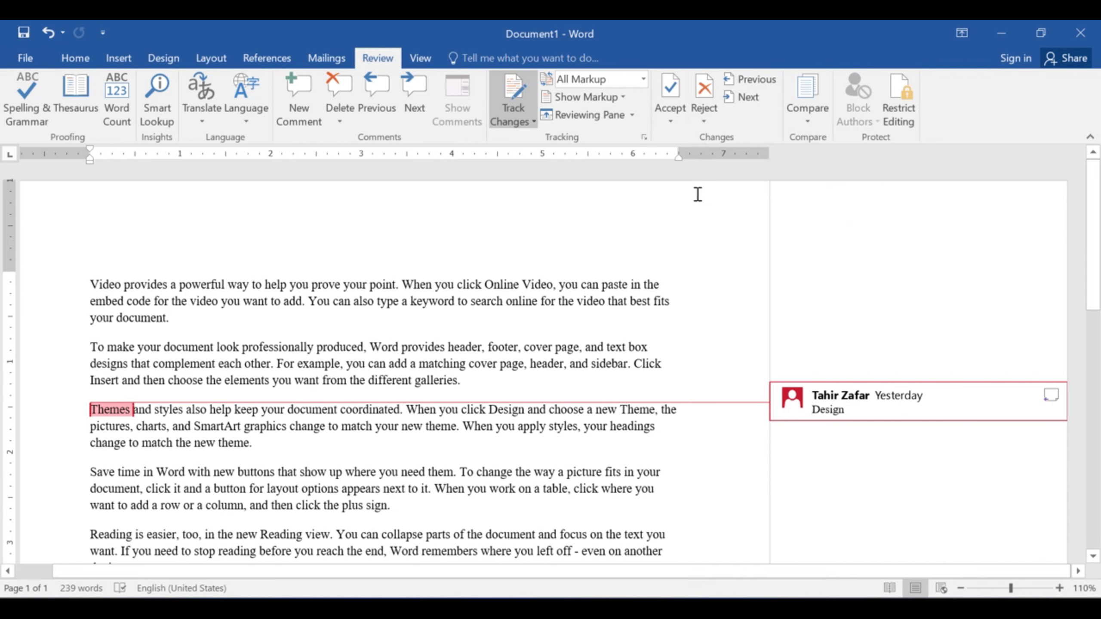
pyautogui.click(666, 354)
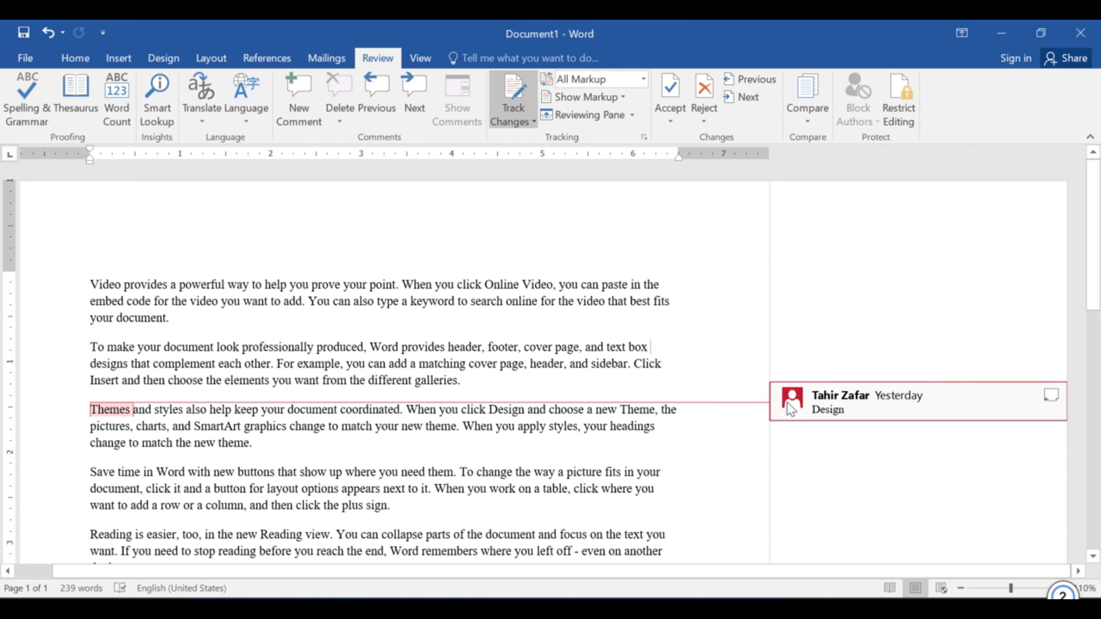
pyautogui.moveTo(788, 401)
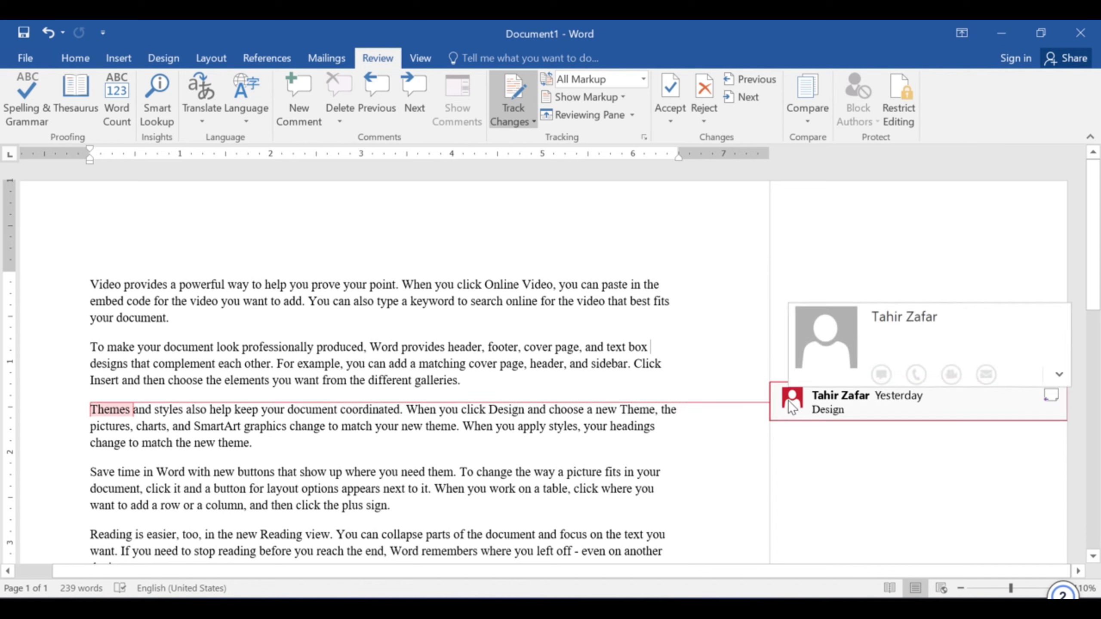
pyautogui.click(501, 352)
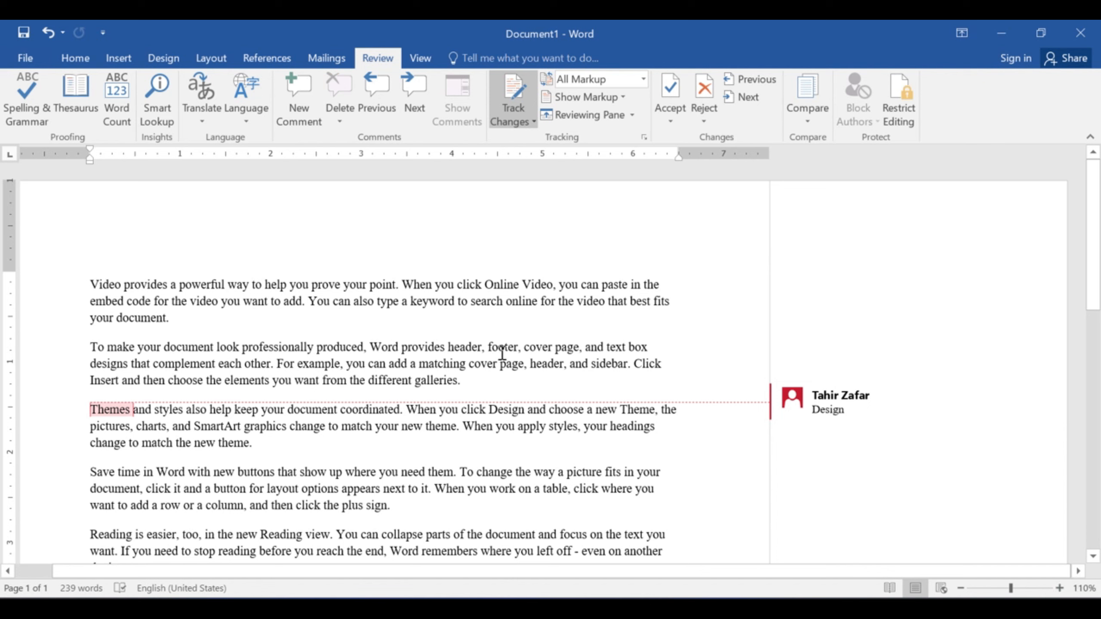